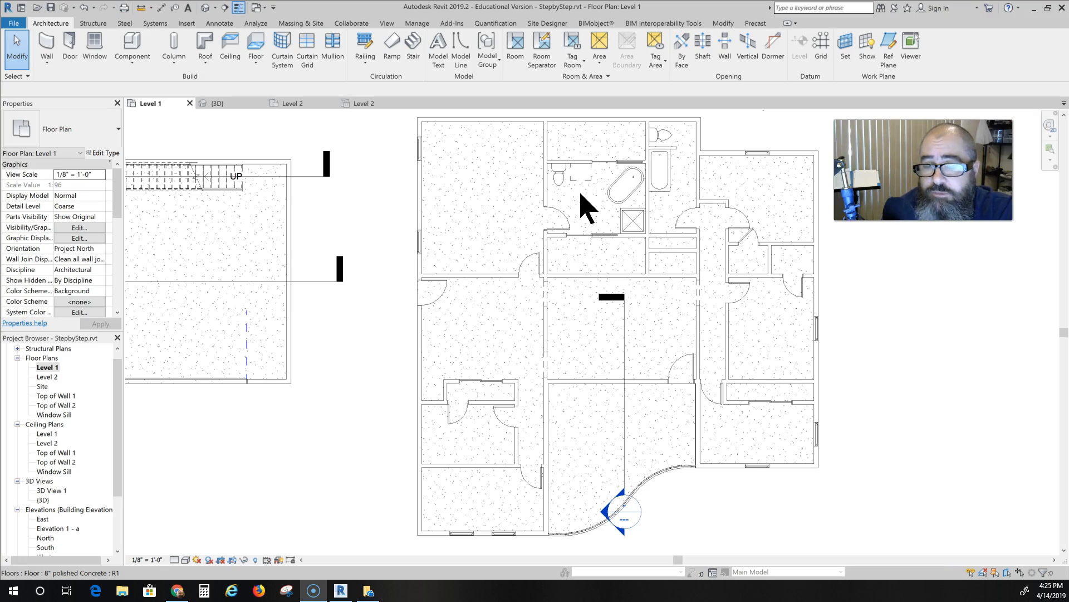
- Start placing a component on the Level 1 floor plan and save the project at the reminder
scroll(600, 228, down, 2)
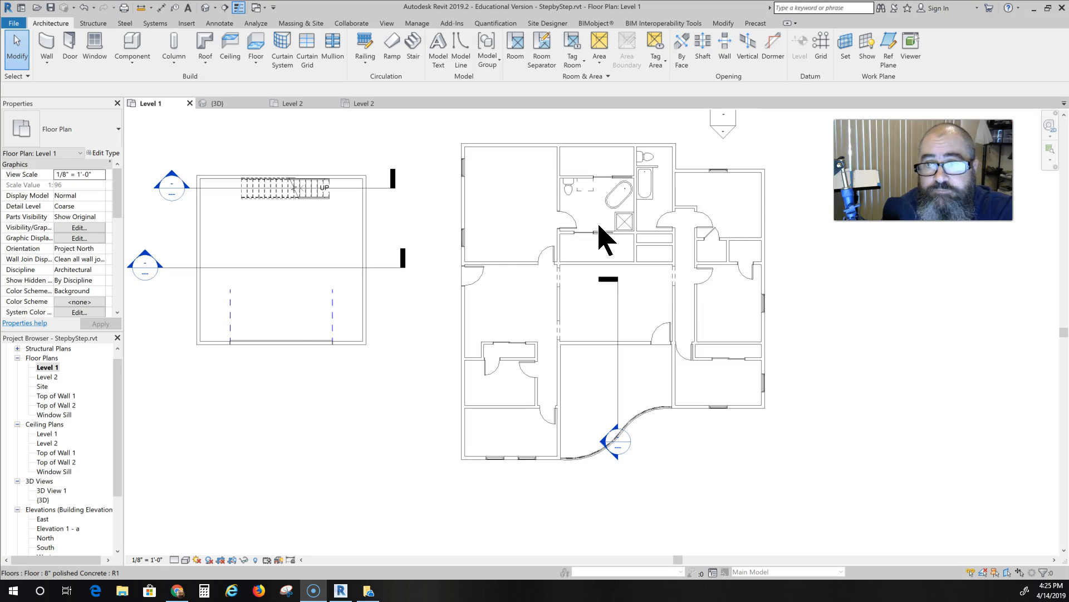
scroll(546, 231, up, 2)
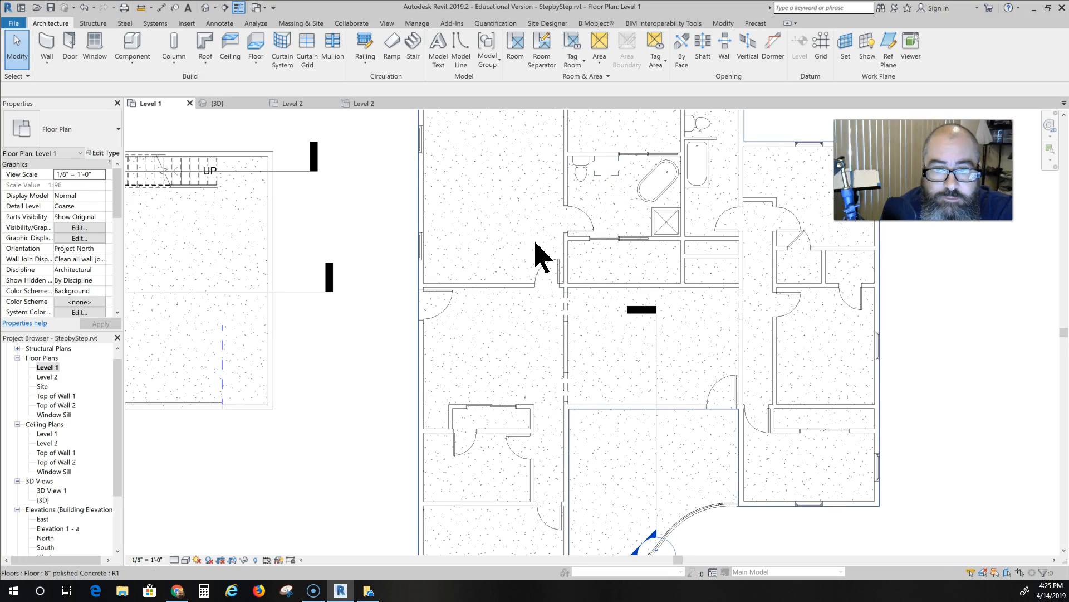
scroll(604, 267, down, 3)
middle_drag(604, 279, 592, 262)
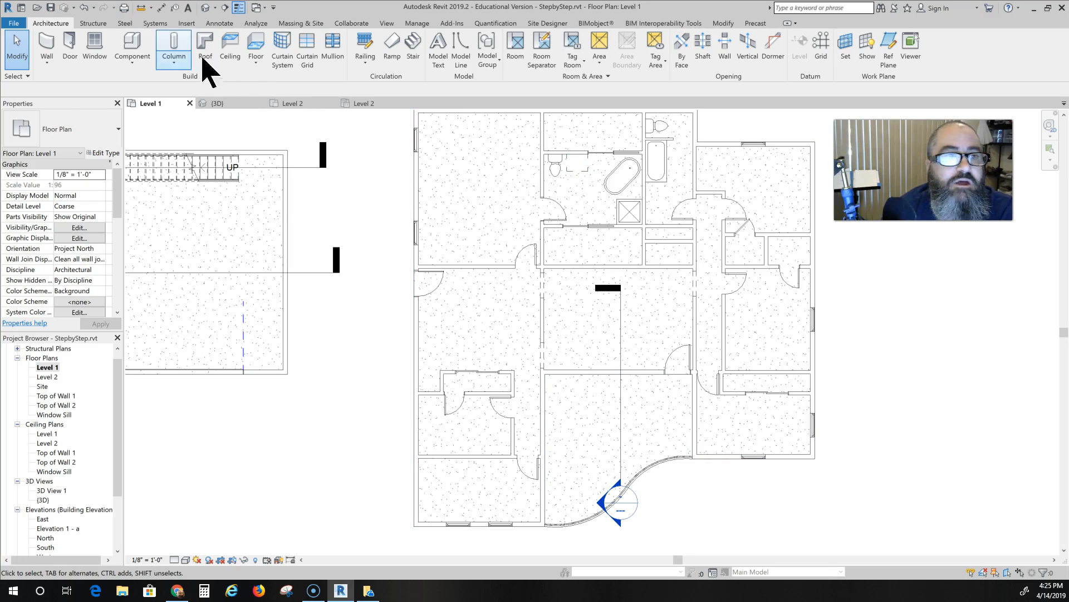
click(140, 47)
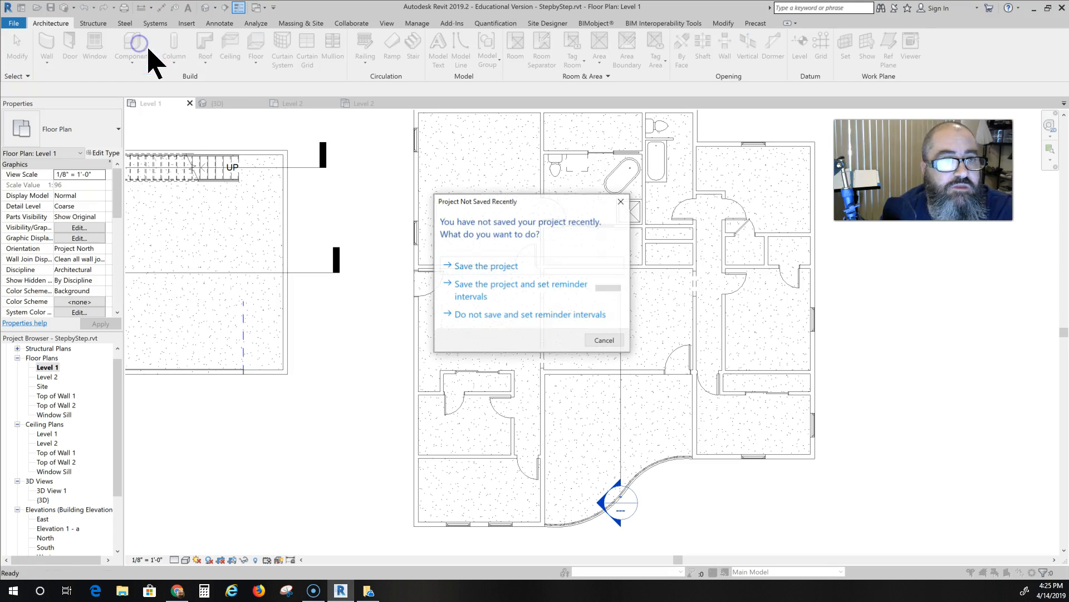
click(457, 265)
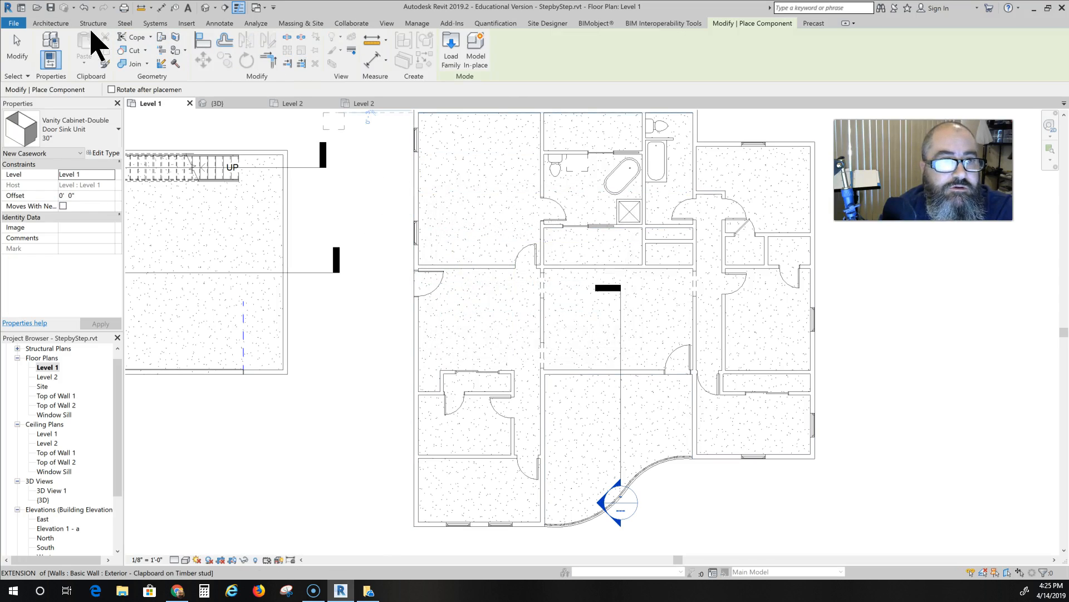
- Place a rotated 30" Vanity Cabinet-Double Door Sink Unit against the wall just below the bathtub in the narrow bathroom
click(58, 23)
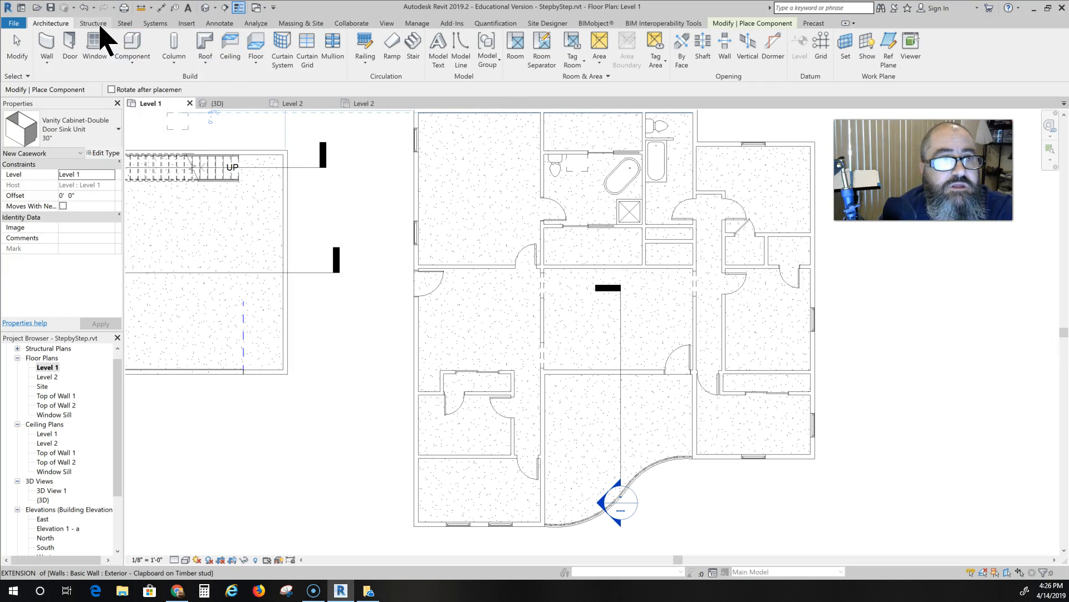
click(134, 42)
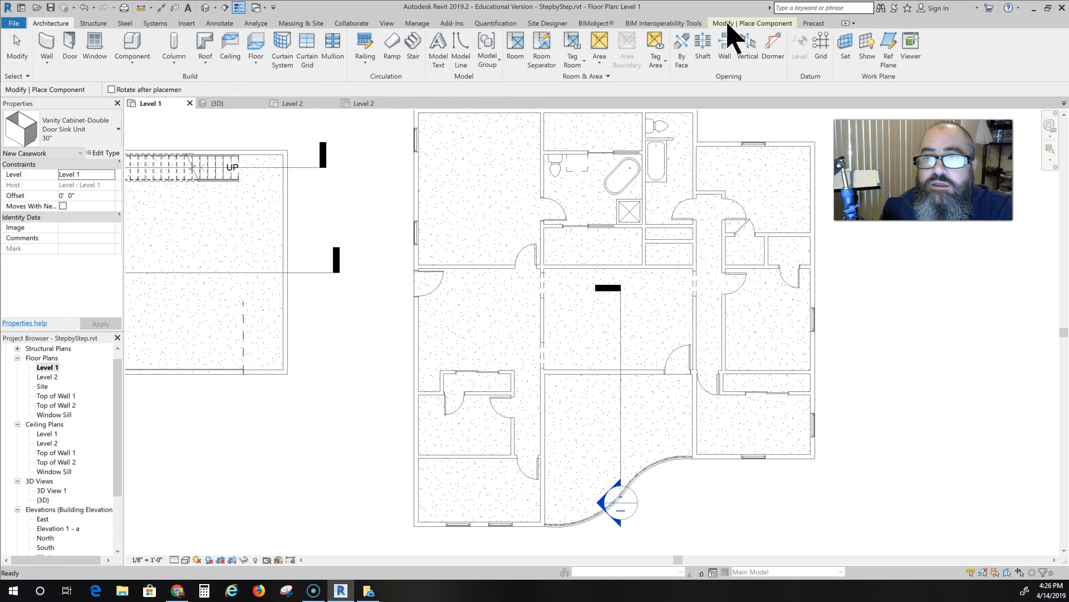
click(724, 23)
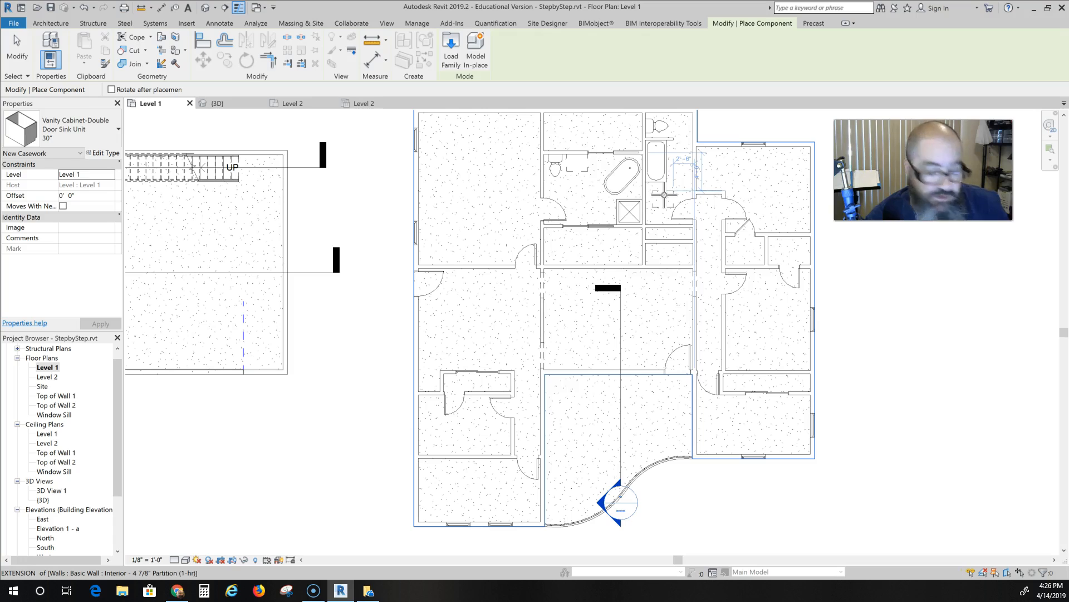
key(space)
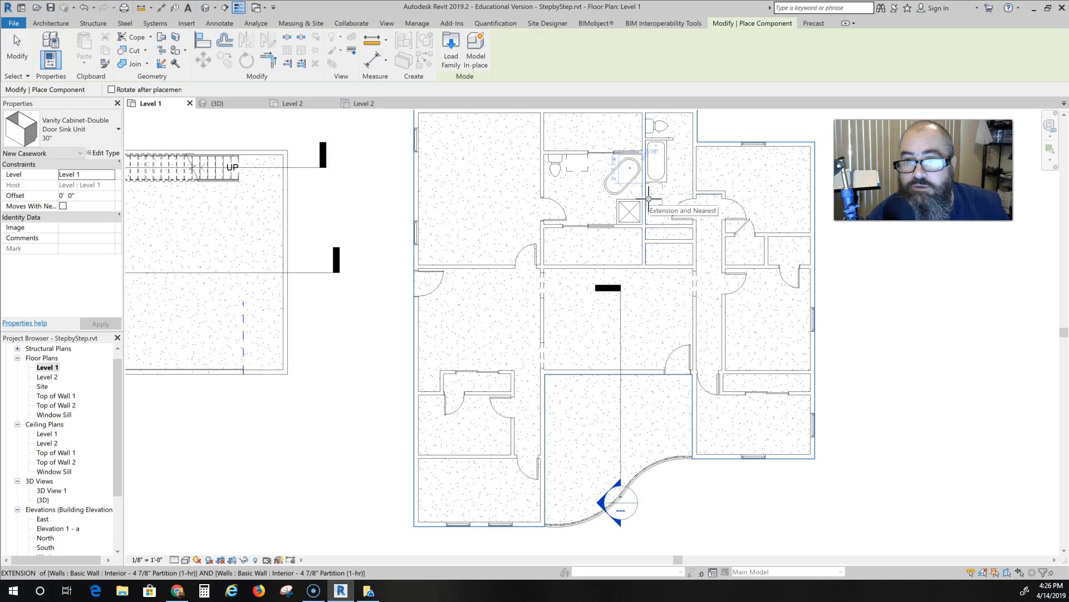
click(648, 199)
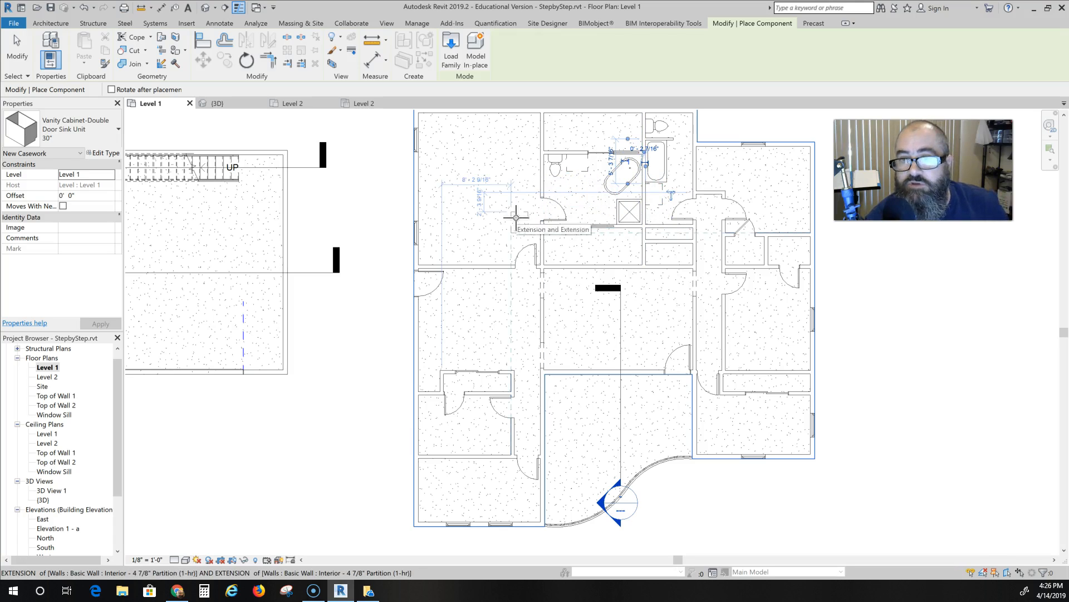
scroll(663, 213, up, 3)
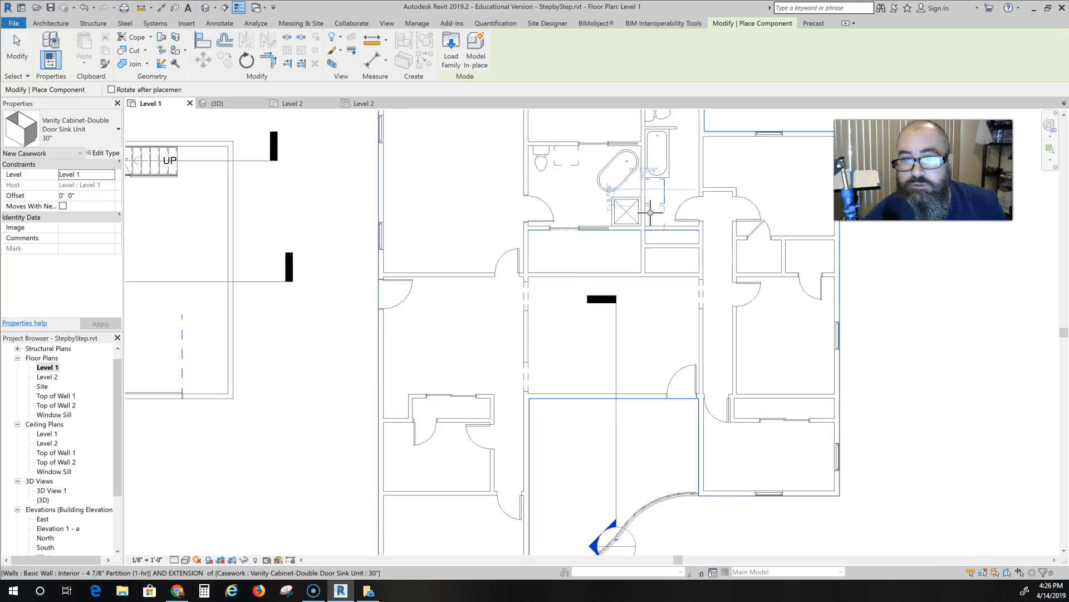
key(Escape)
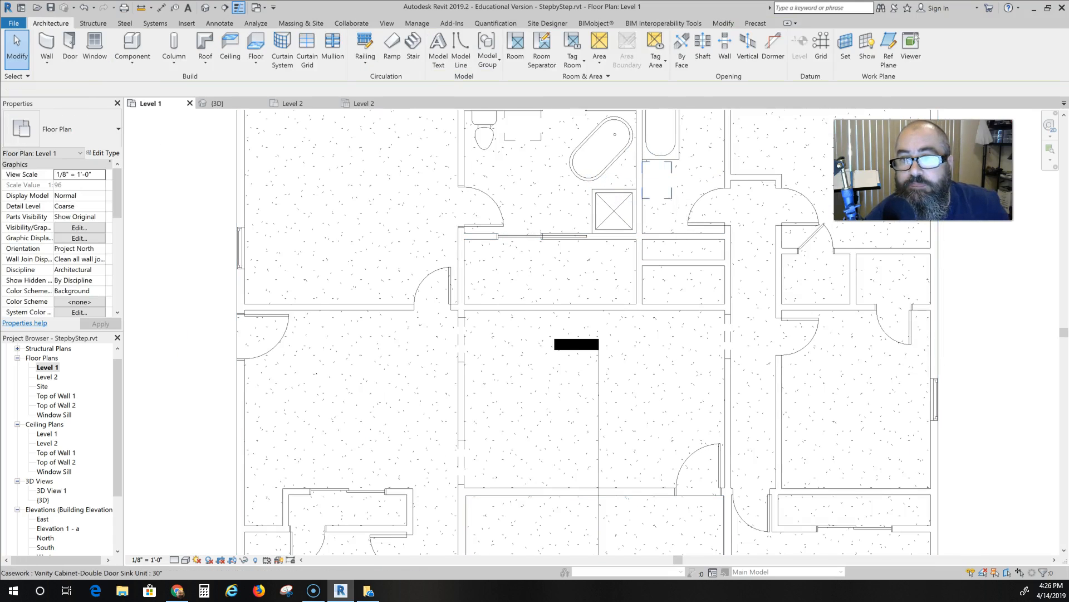
click(668, 198)
key(Escape)
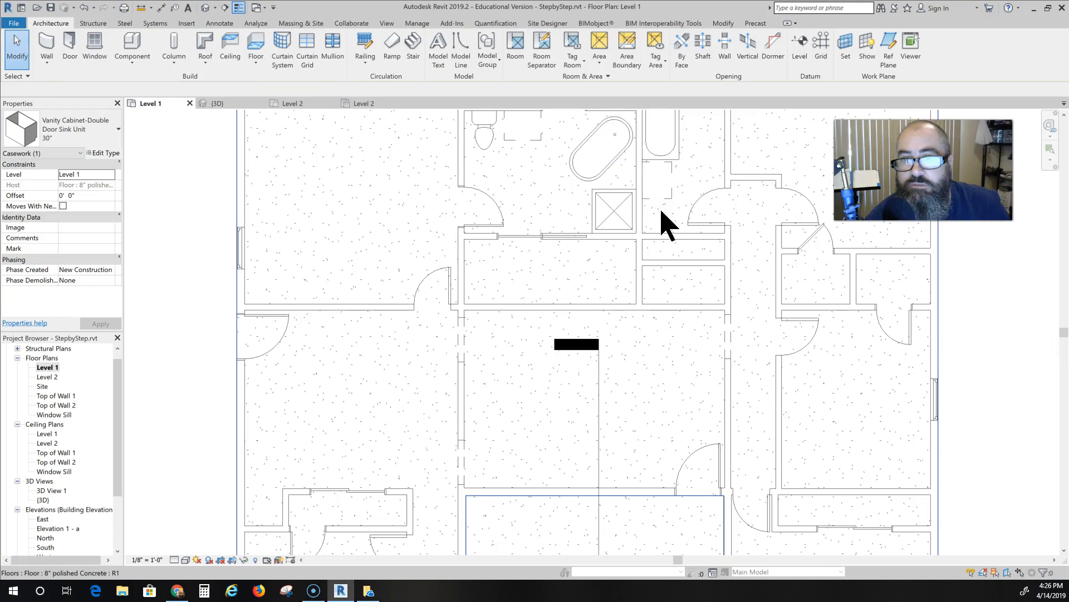
scroll(662, 215, down, 2)
scroll(660, 223, down, 2)
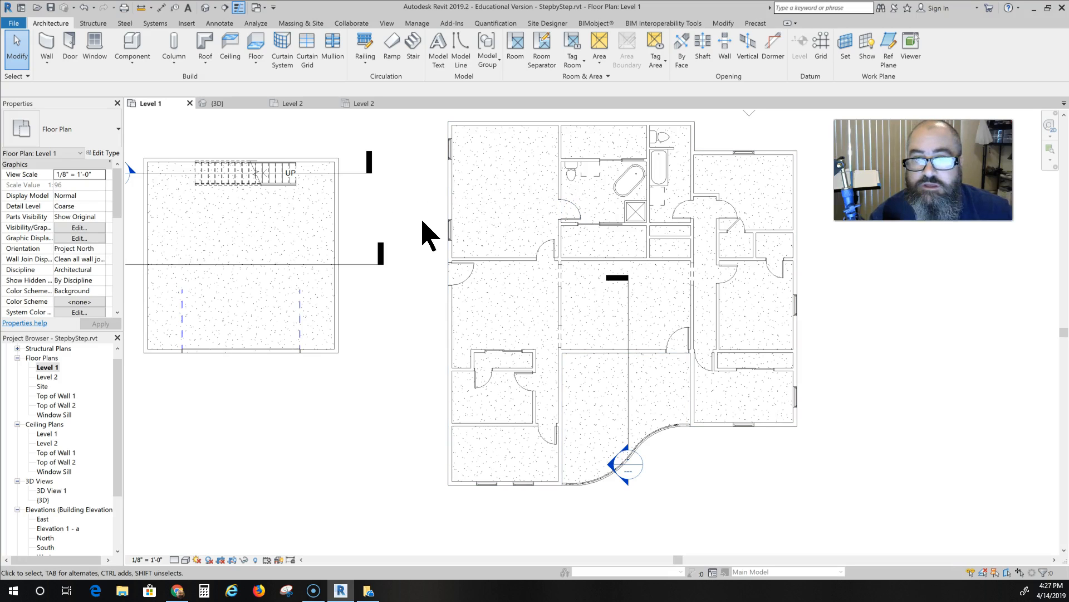
- Start placing another component and review the type properties of the 30" Vanity Cabinet-Double Door Sink Unit without changing them
click(136, 44)
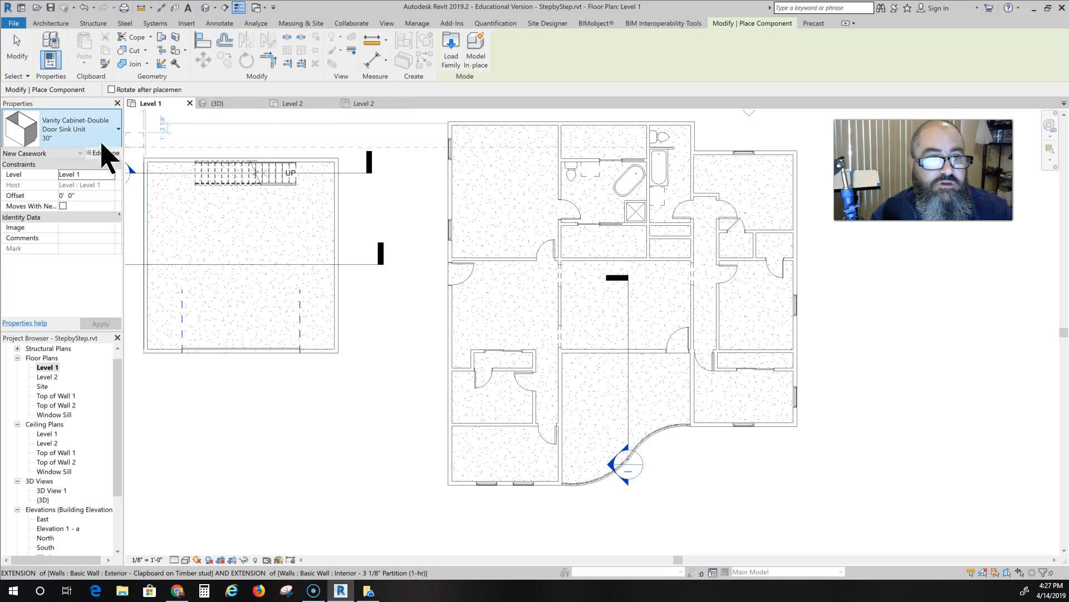
click(103, 150)
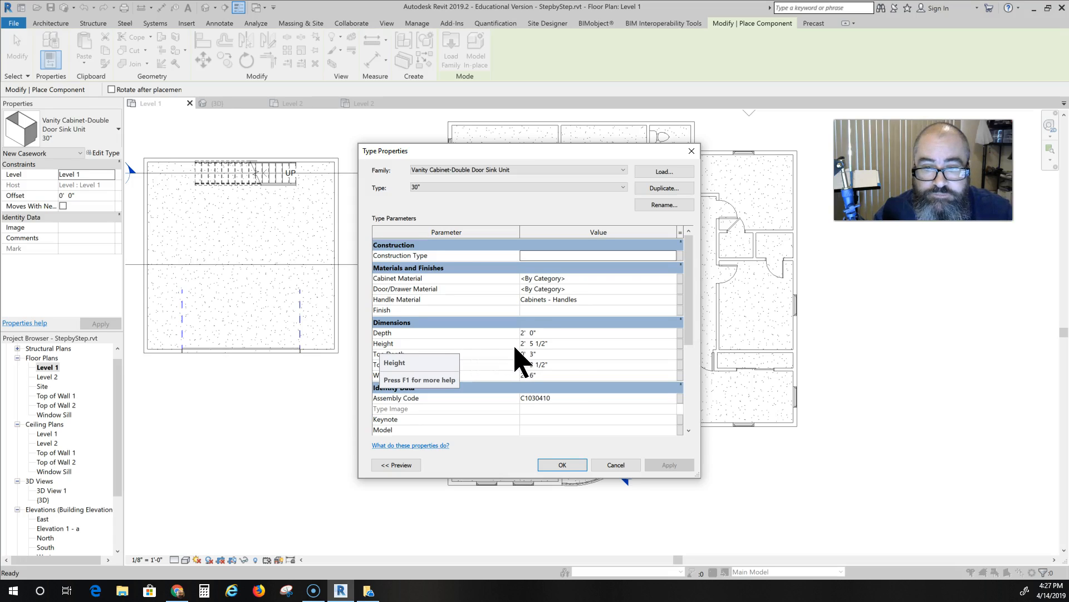
scroll(517, 362, down, 1)
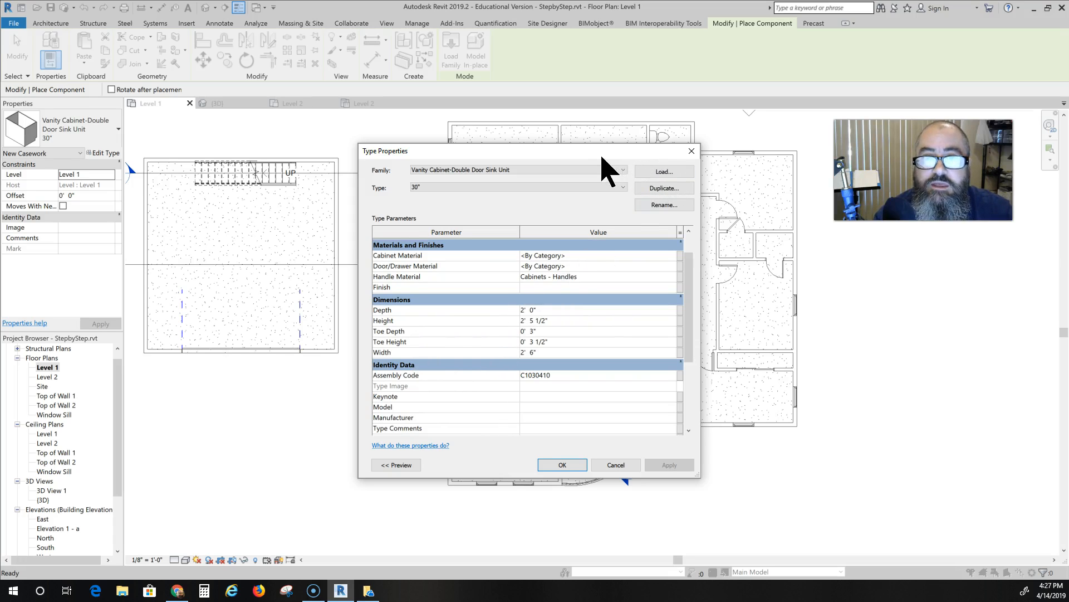
click(665, 171)
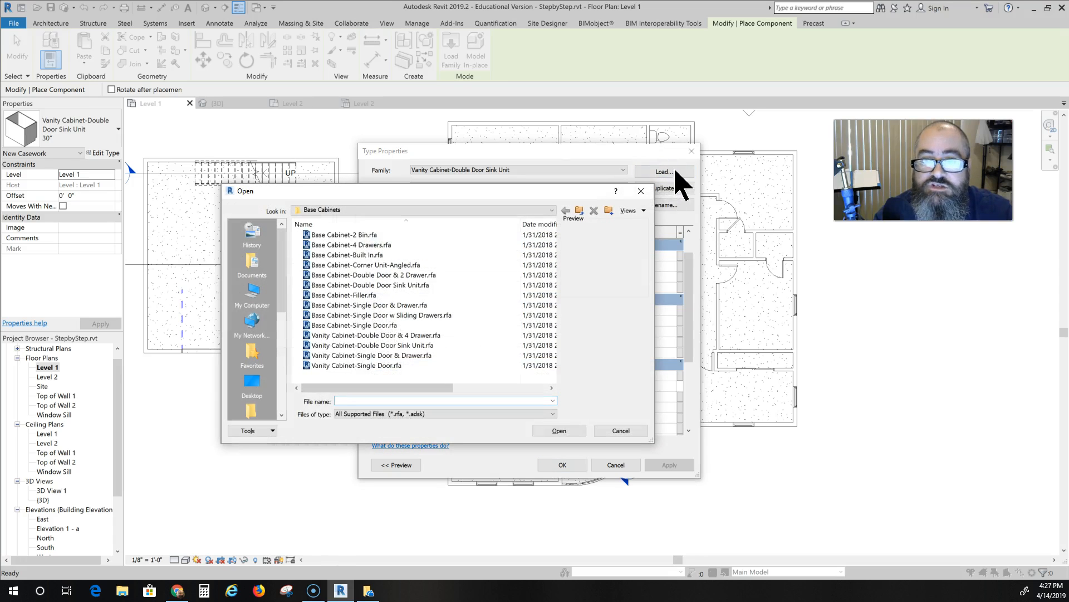
click(640, 192)
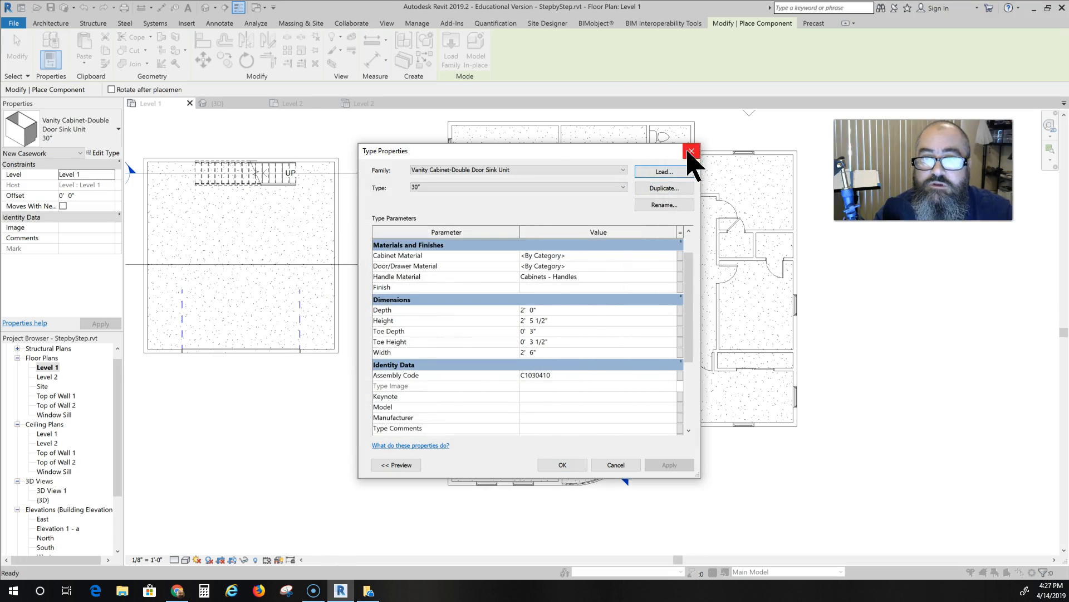
click(691, 152)
- Load the Base Cabinet-Double Door Sink Unit family from the Base Cabinets folder
click(451, 53)
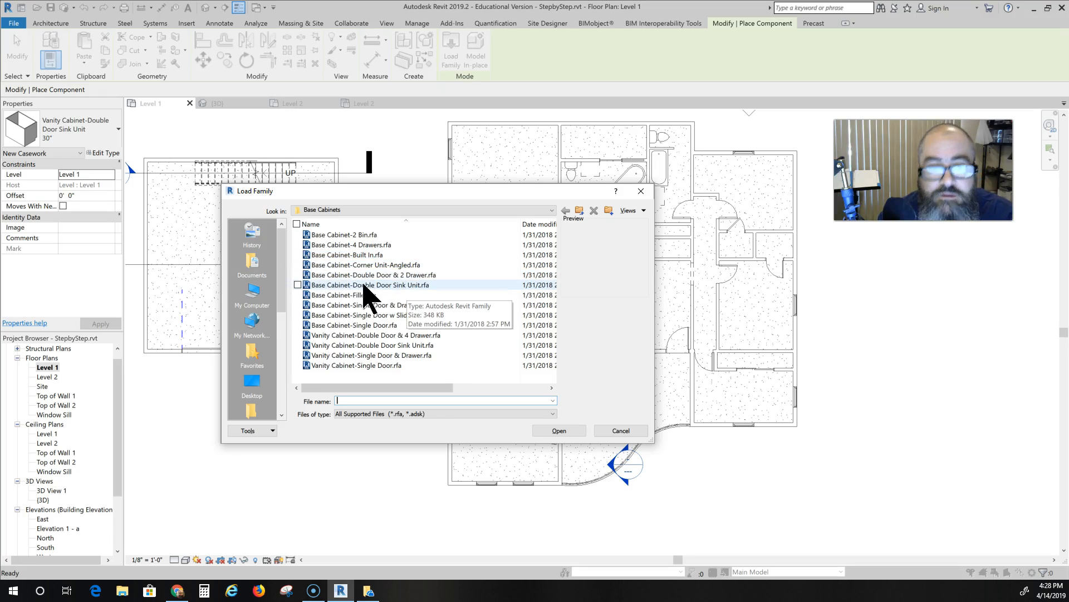
click(364, 286)
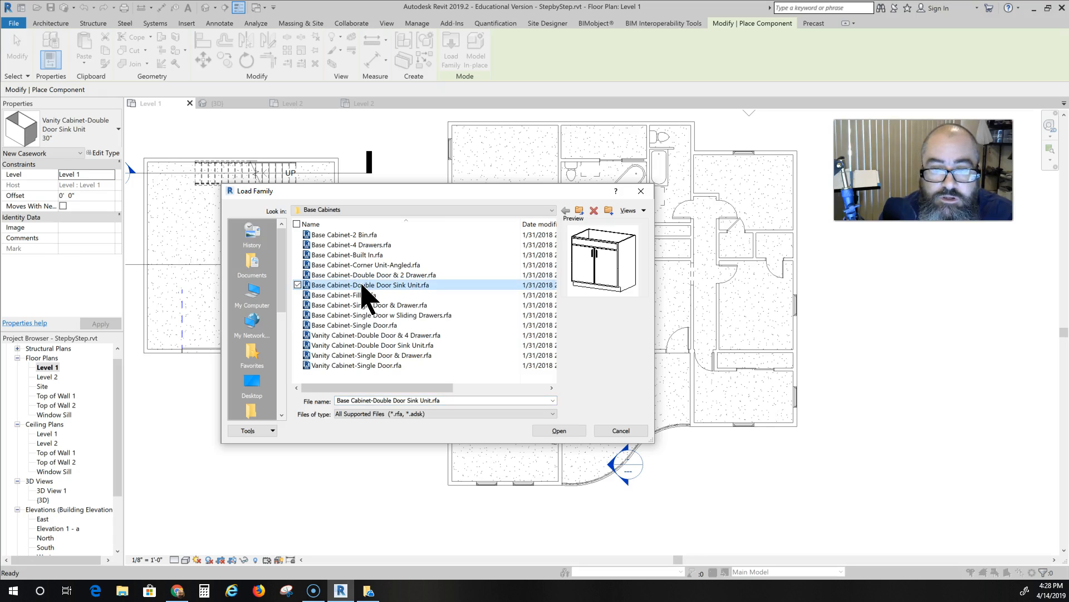
click(559, 431)
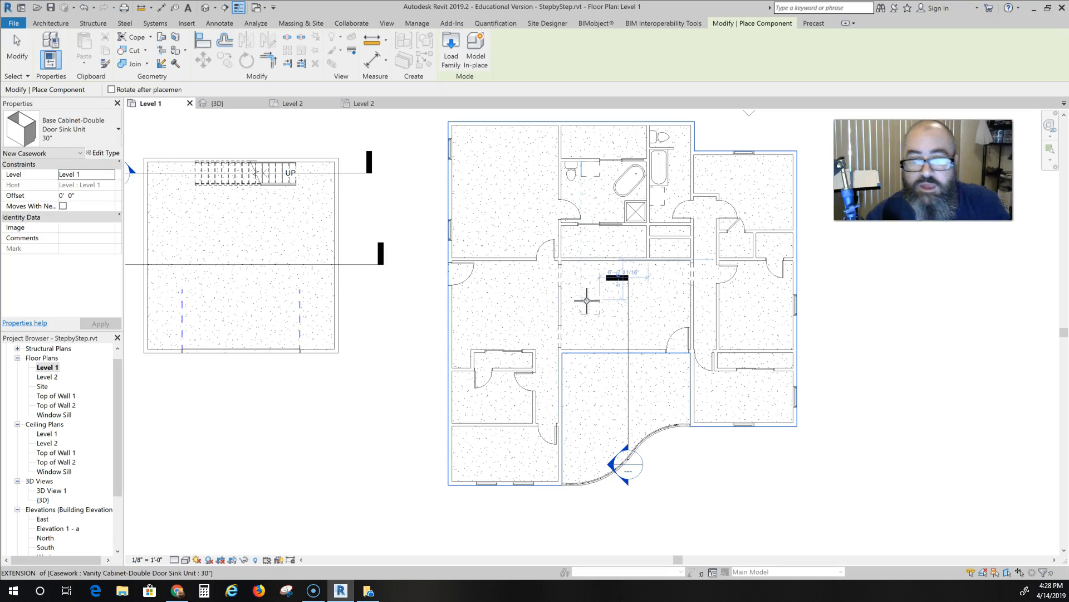
- Place a rotated 30" Base Cabinet-Double Door Sink Unit against the west exterior wall below the entry door, and review its type dimensions
scroll(633, 323, up, 1)
scroll(566, 318, down, 1)
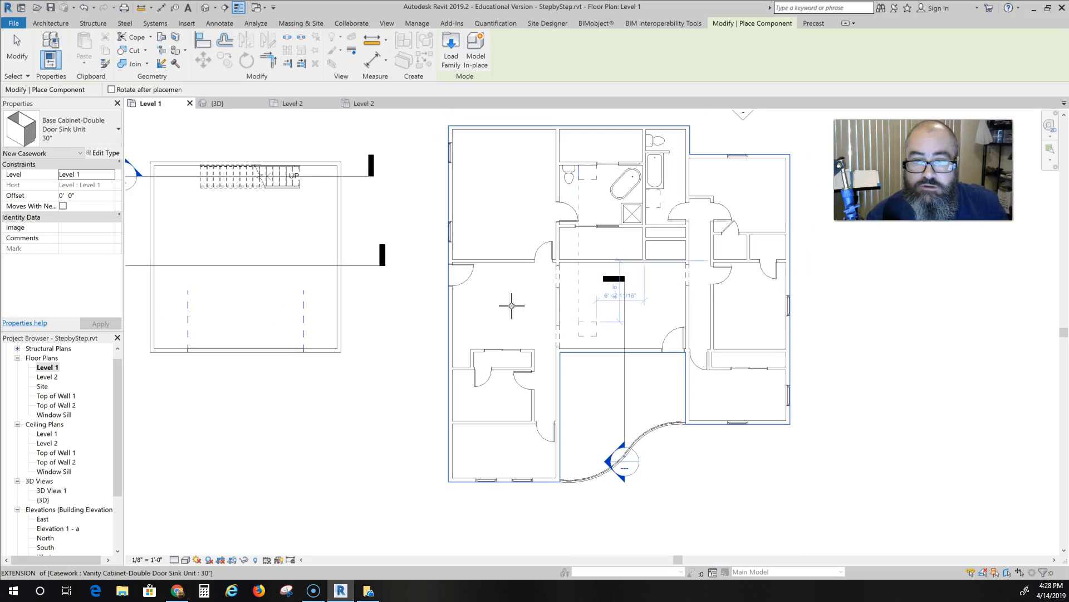
scroll(497, 304, up, 4)
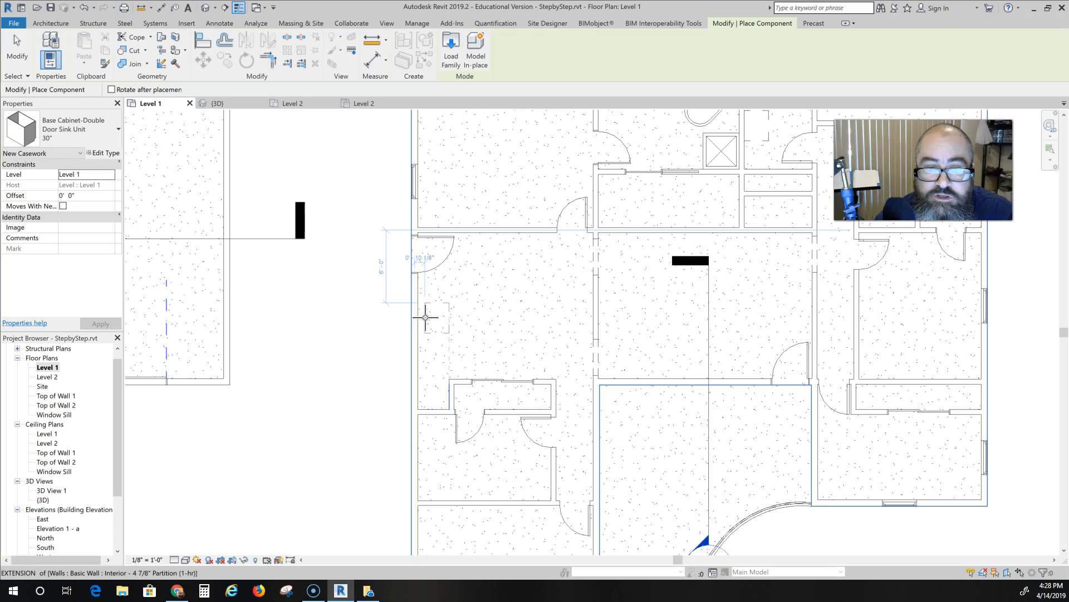
scroll(421, 317, up, 3)
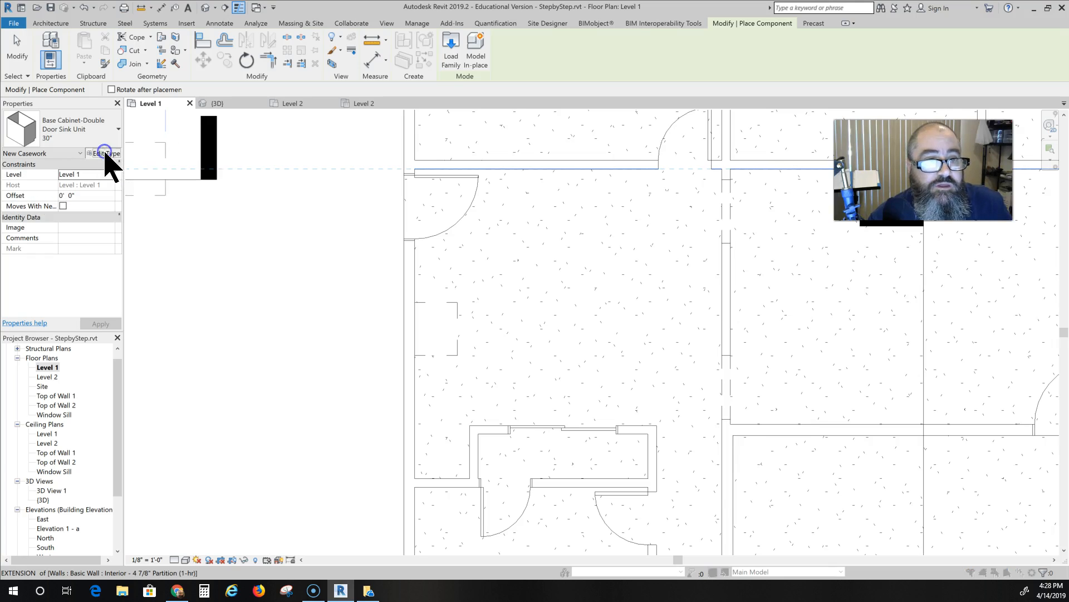
click(105, 153)
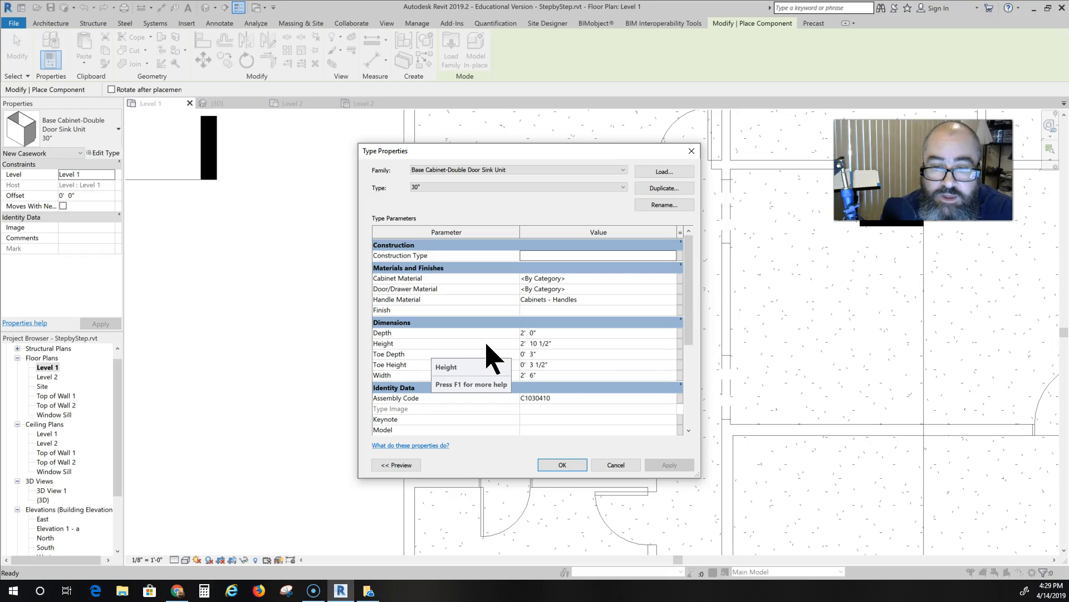
click(576, 466)
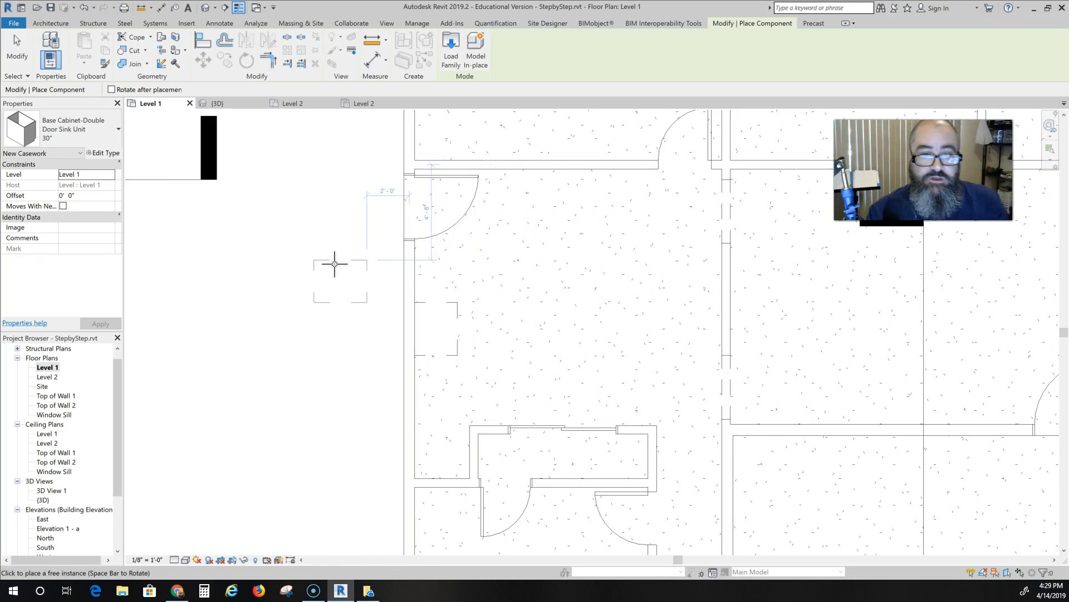
- Compare previews of the base cabinet families and load Base Cabinet-Double Door & 2 Drawer
click(452, 51)
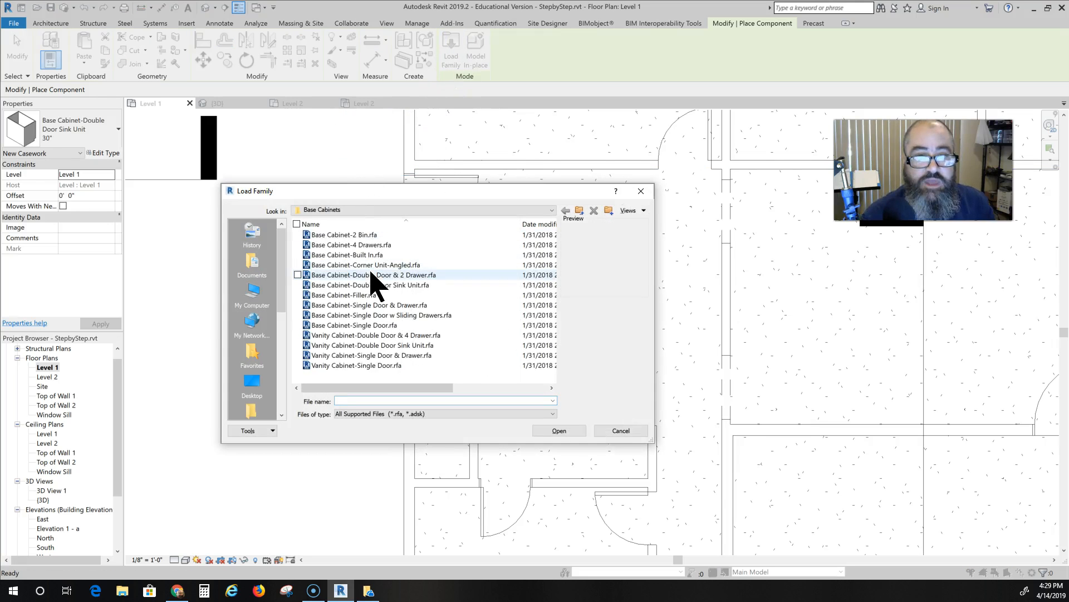
click(348, 234)
click(354, 245)
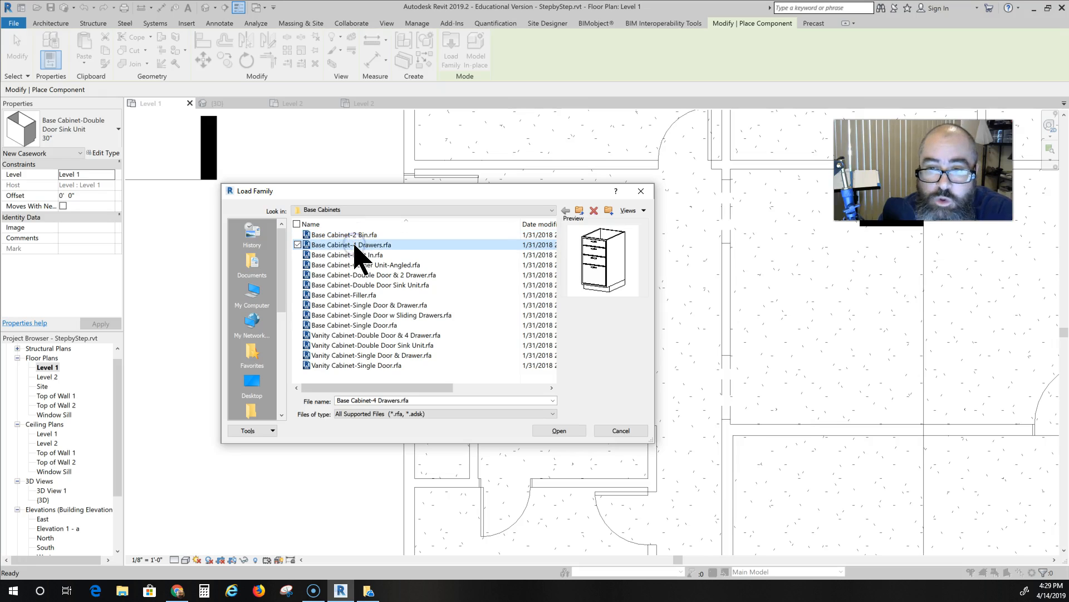
click(358, 255)
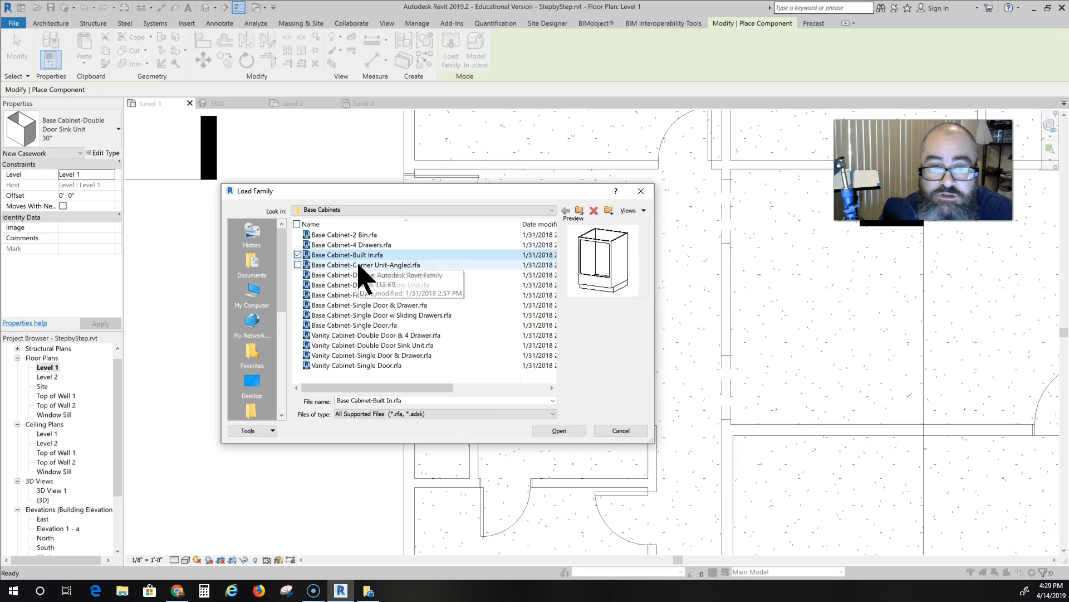
click(358, 264)
click(365, 276)
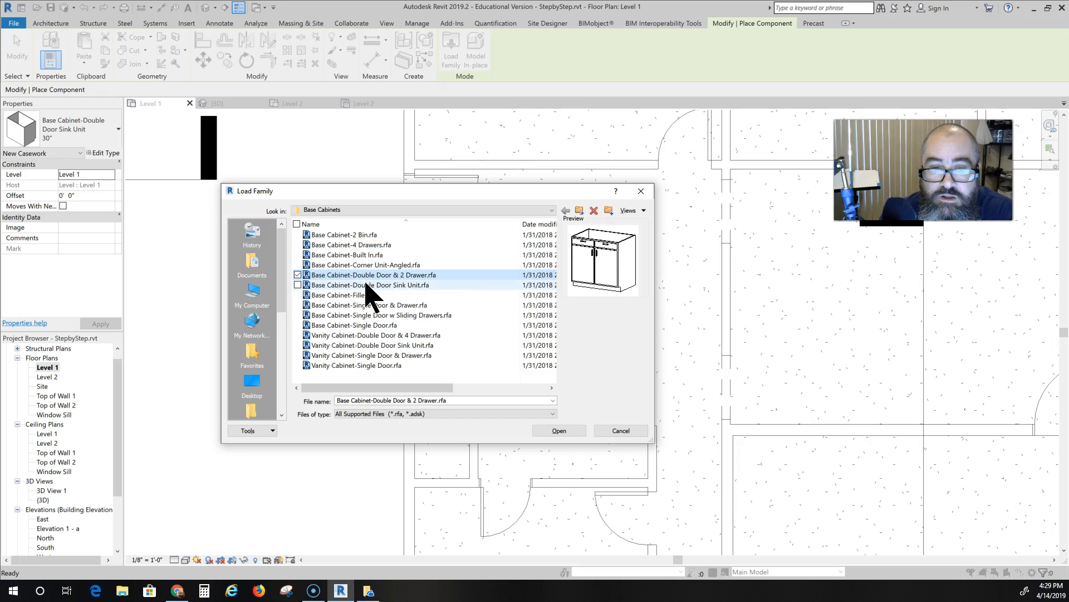
click(368, 285)
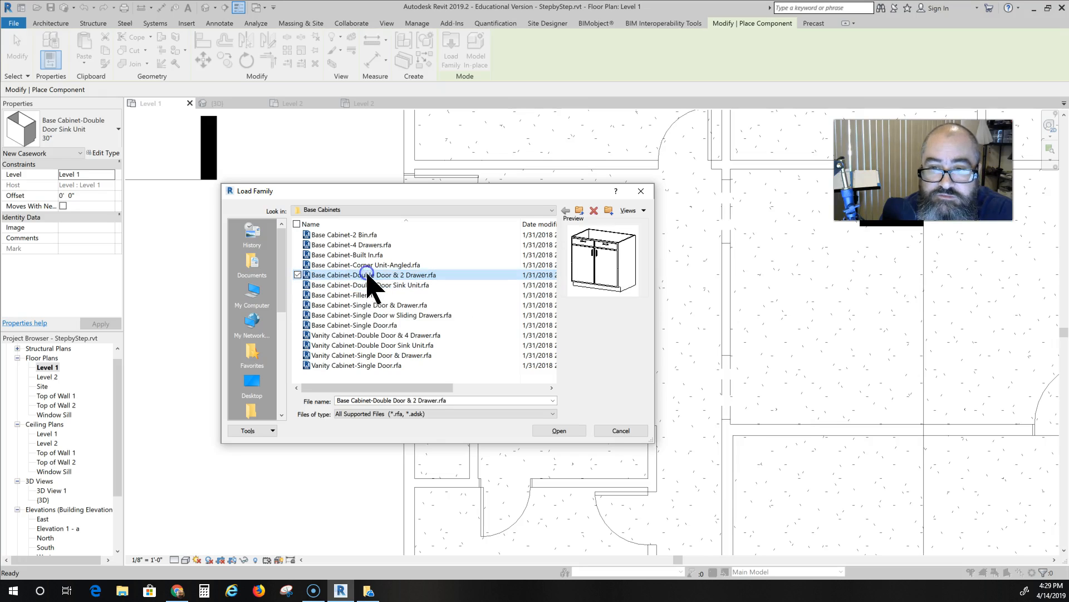
click(368, 275)
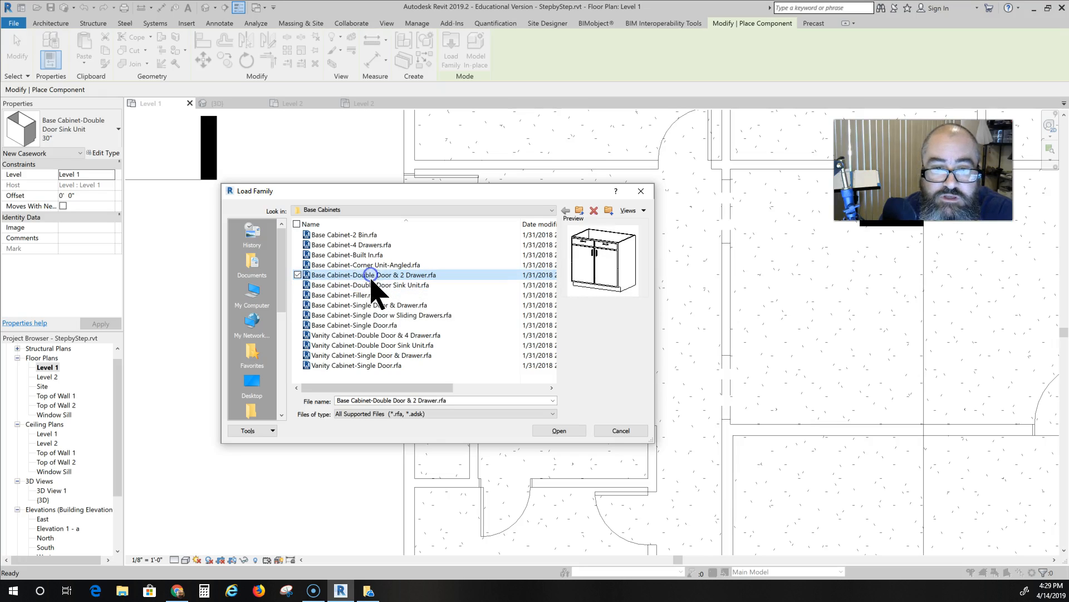
click(371, 285)
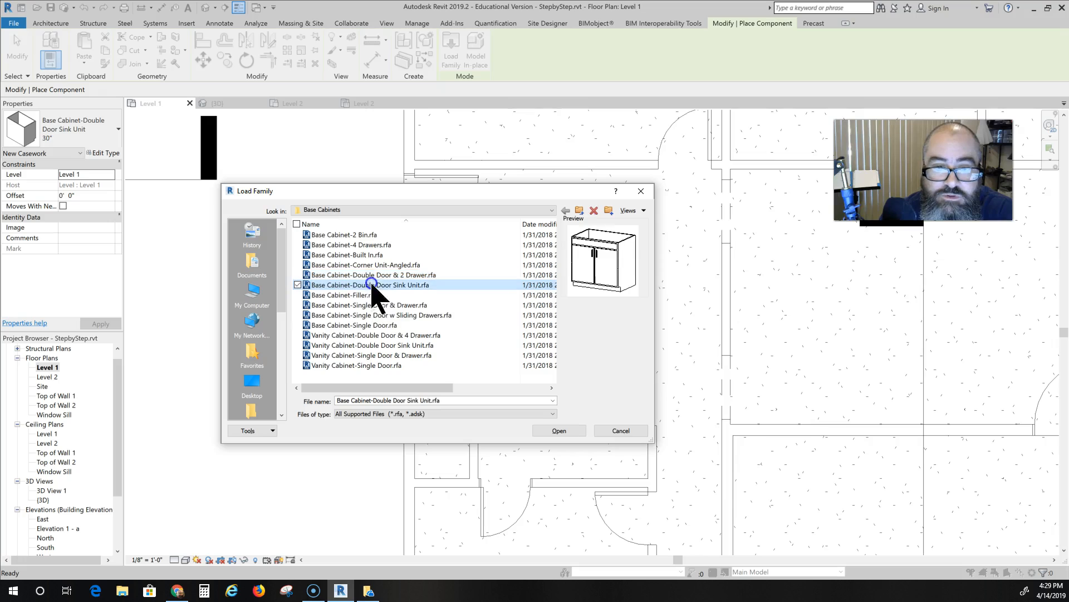
click(374, 276)
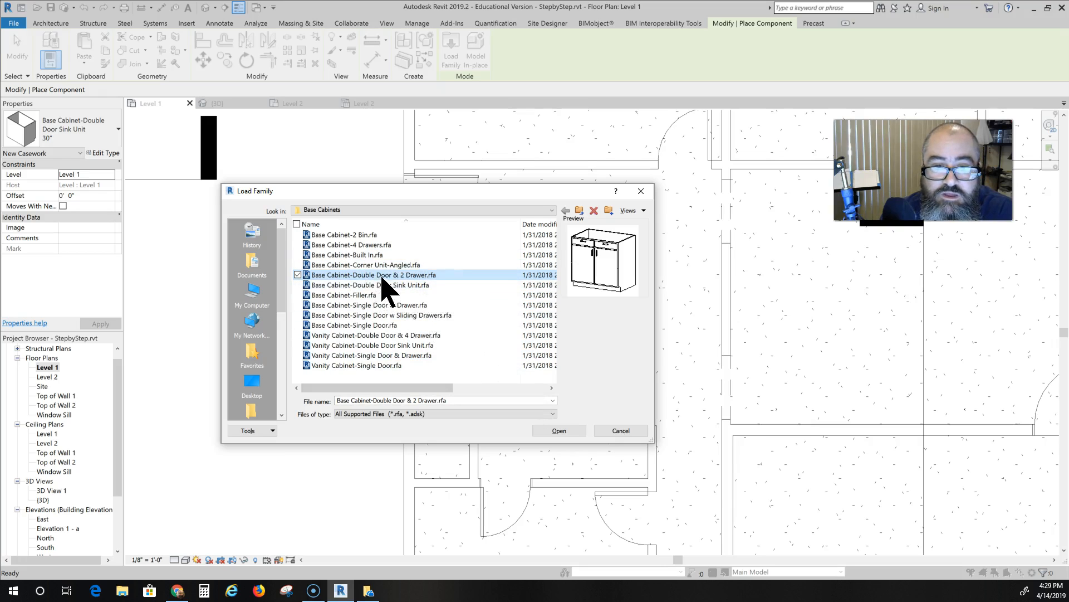
click(561, 431)
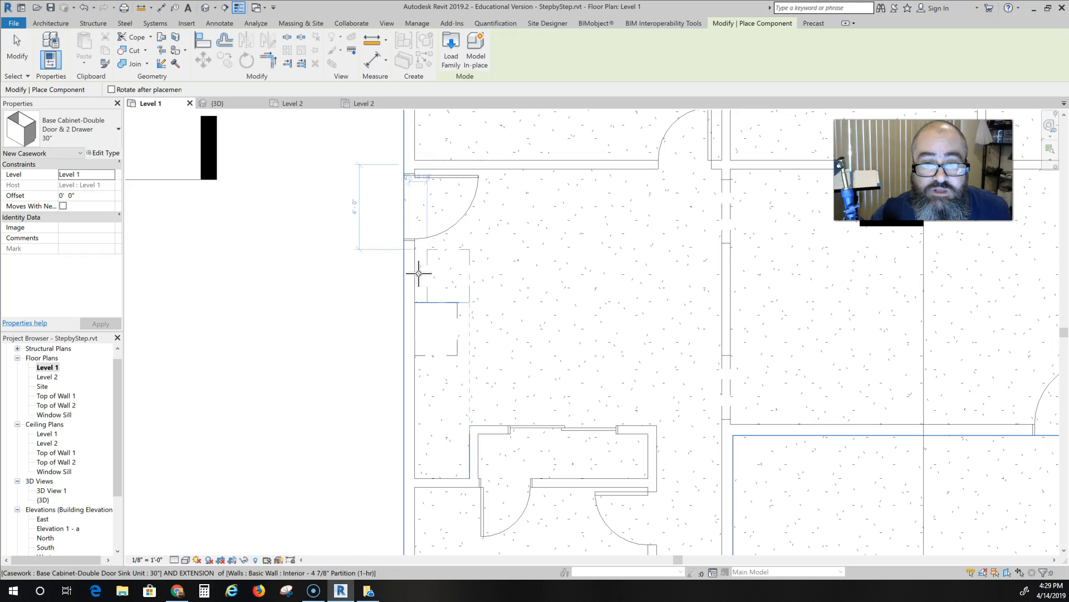
- Place 30" Double Door & 2 Drawer base cabinets: one above the west-wall sink unit, two side by side on the north wall, one on the east wall
click(417, 273)
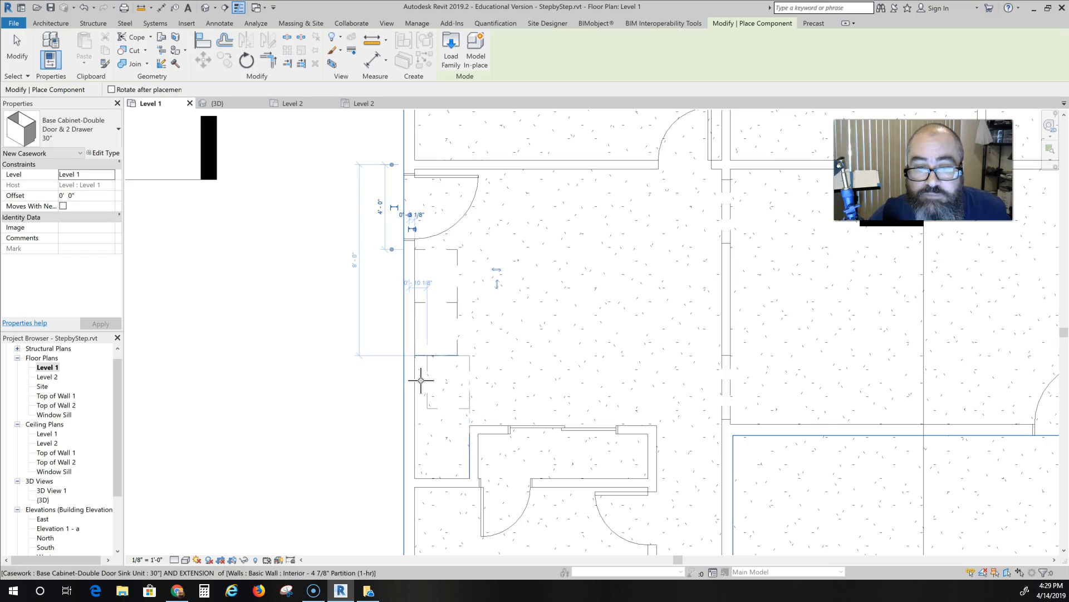
click(419, 380)
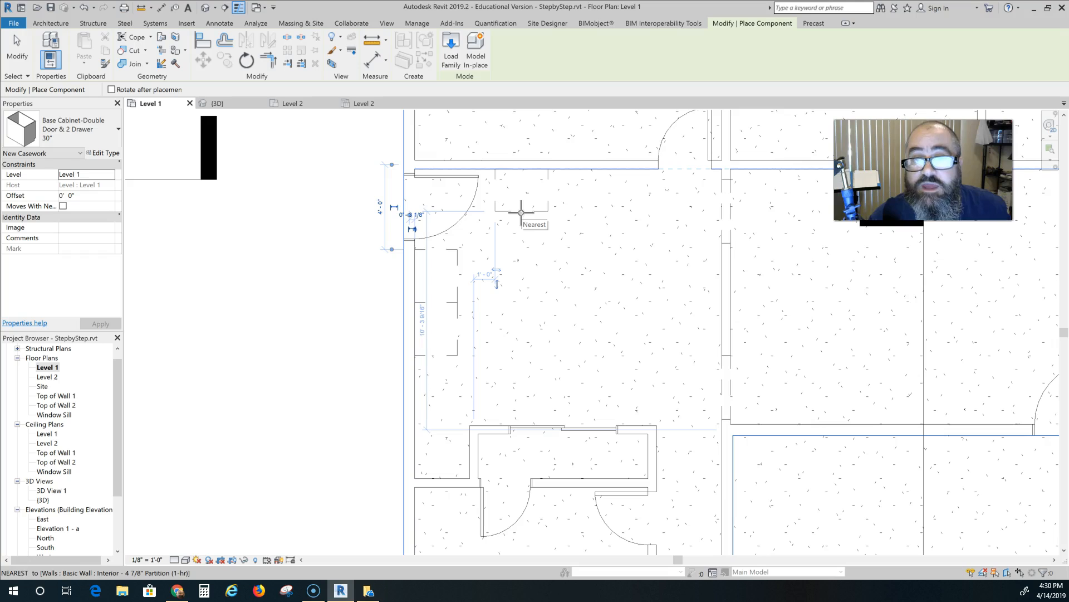
click(524, 219)
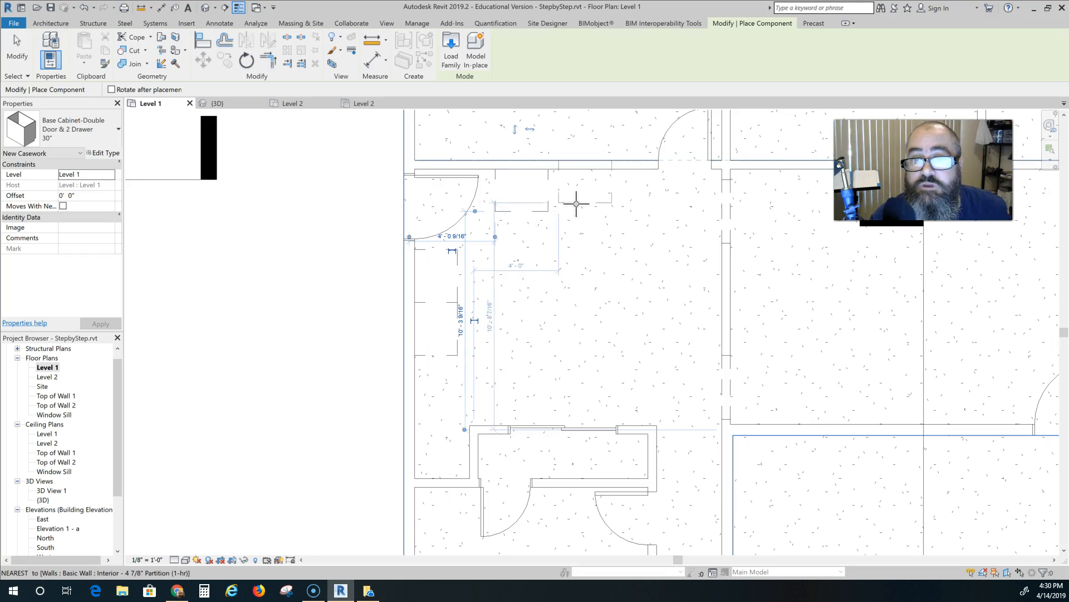
click(579, 213)
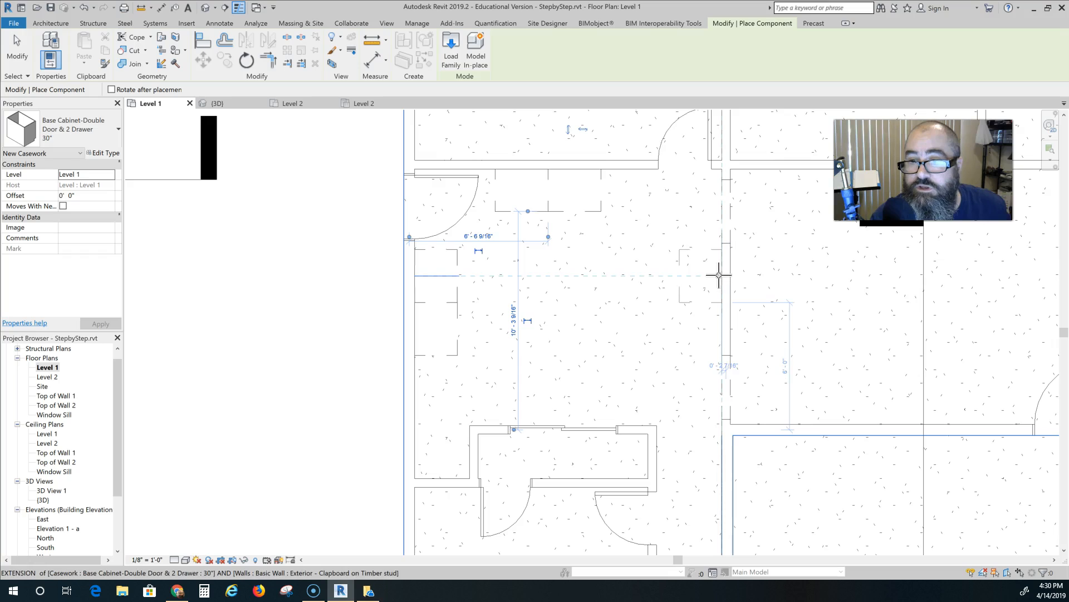
click(699, 322)
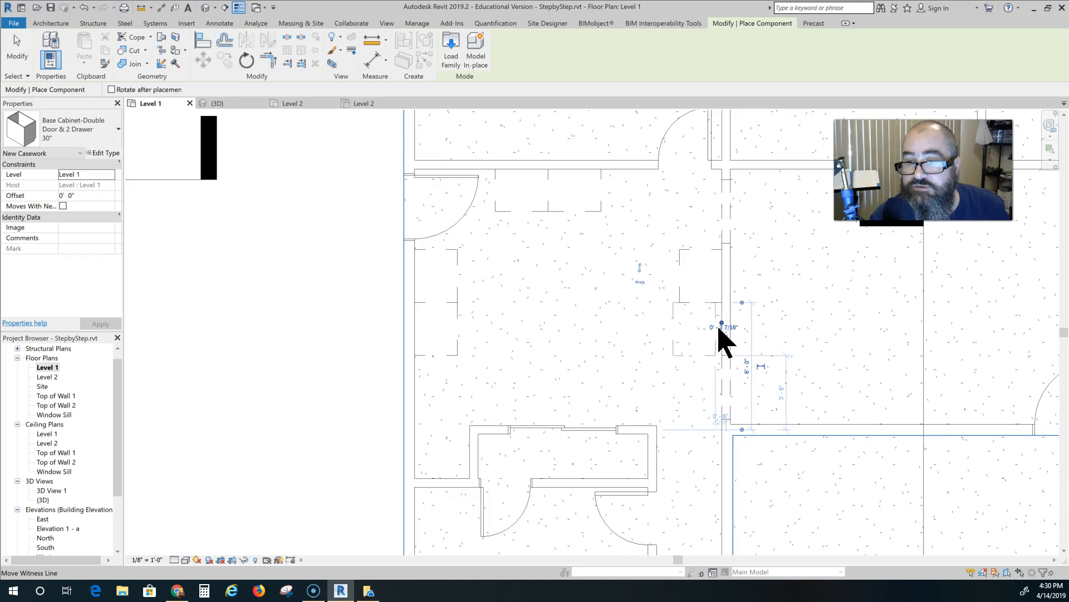
scroll(722, 337, up, 2)
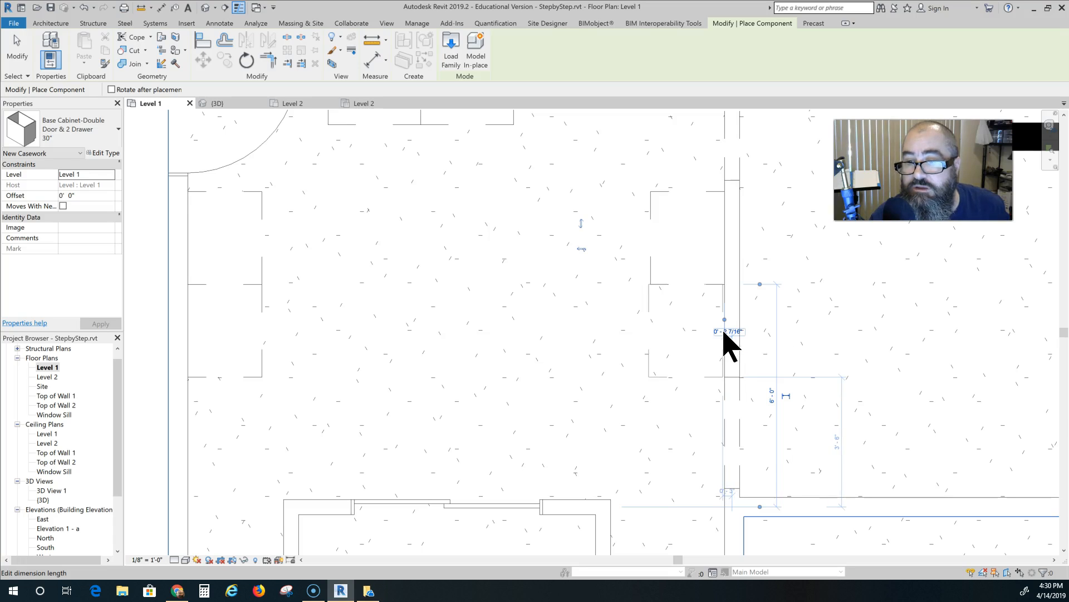
click(724, 331)
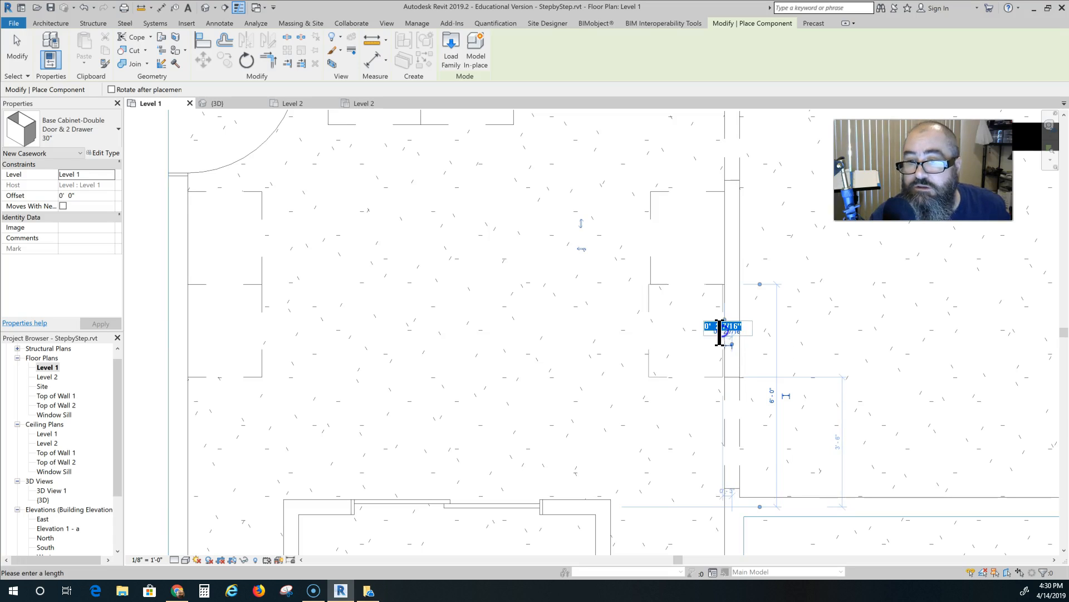
key(Escape)
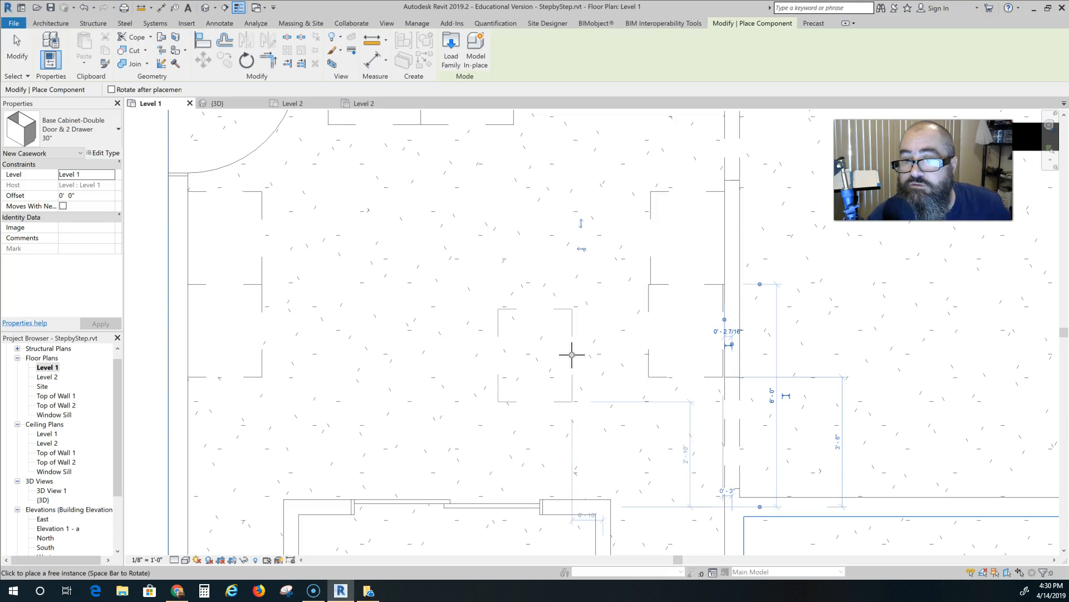
key(Escape)
key(Escape)
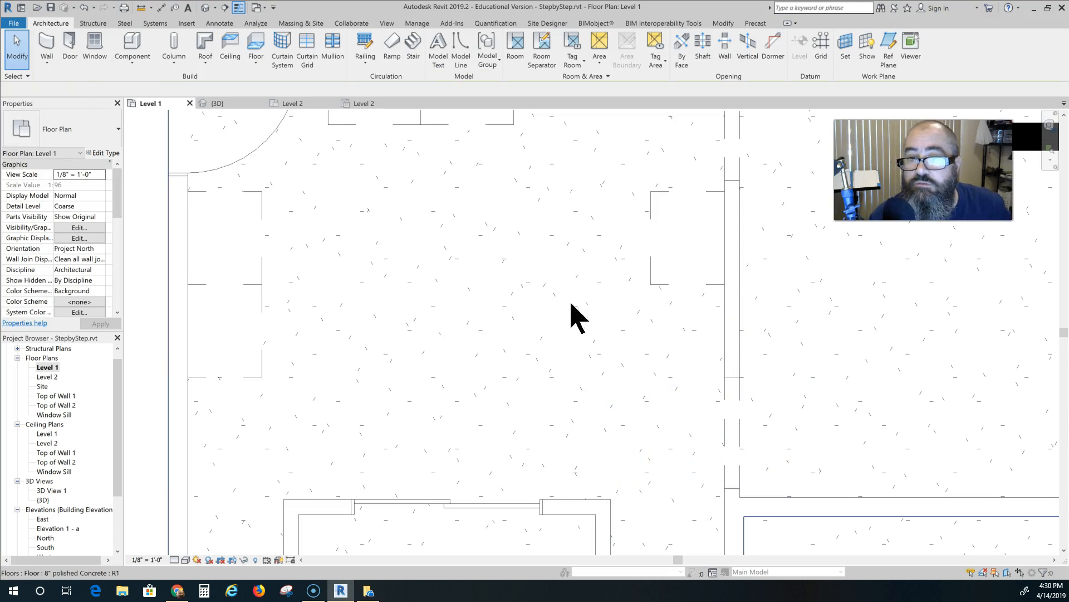
- Place another 30" Base Cabinet-Double Door & 2 Drawer against the east wall, directly below the existing cabinet there
click(134, 50)
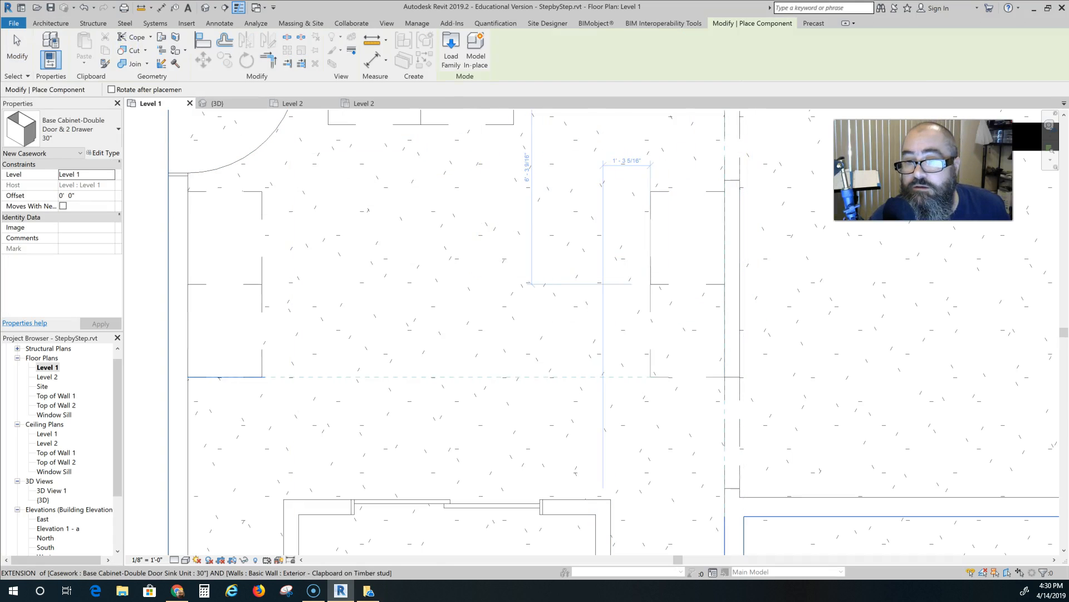
click(529, 323)
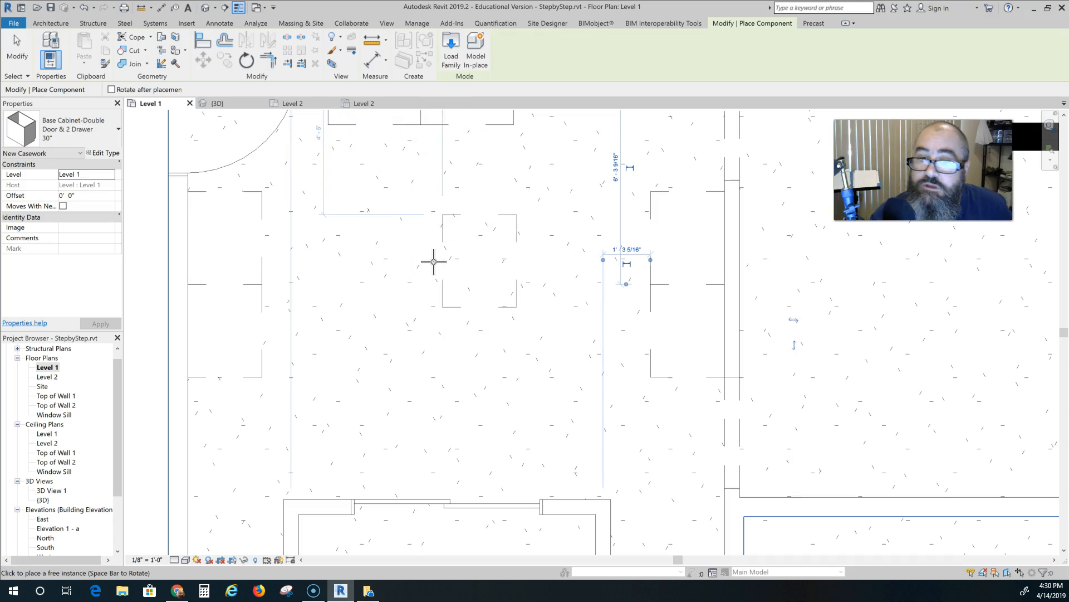
key(Escape)
key(Escape)
- Flip the lower east-wall cabinet to face into the room and move it back against the wall, aligned under its neighbour
click(653, 326)
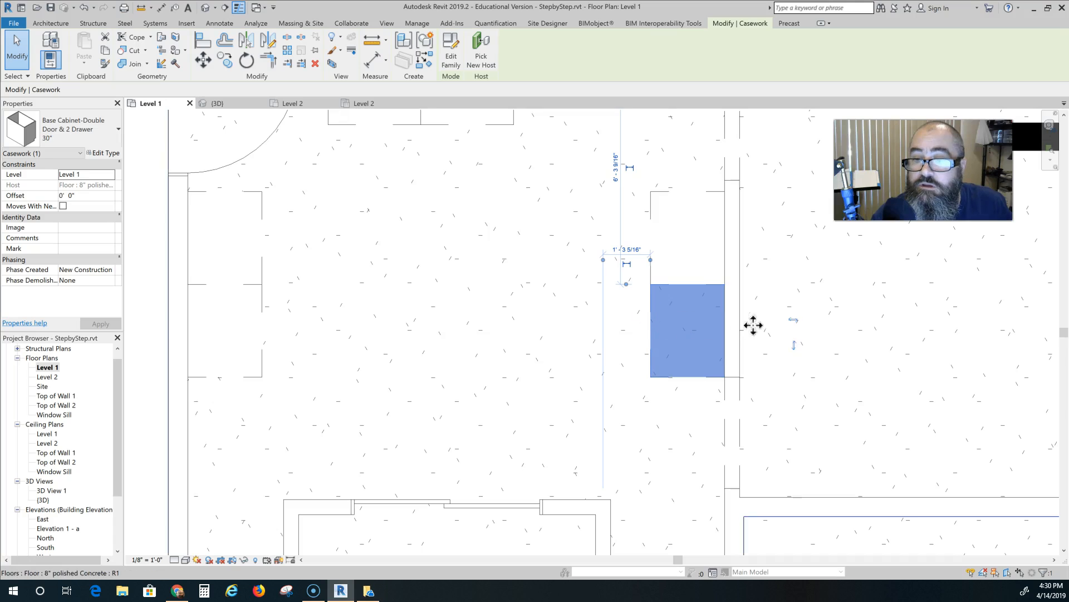
click(793, 321)
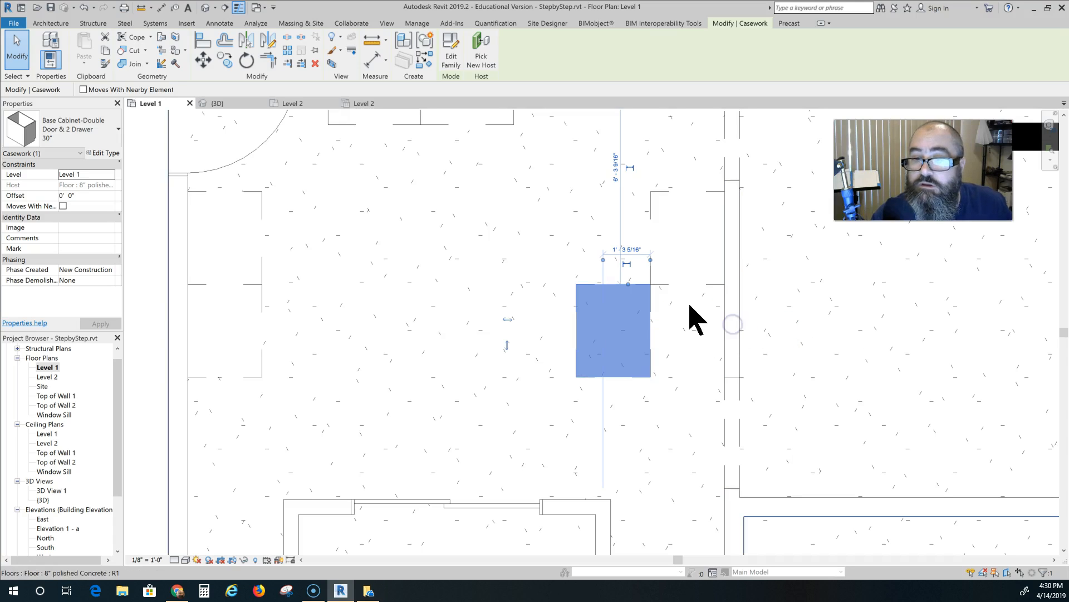
drag(621, 328, 695, 334)
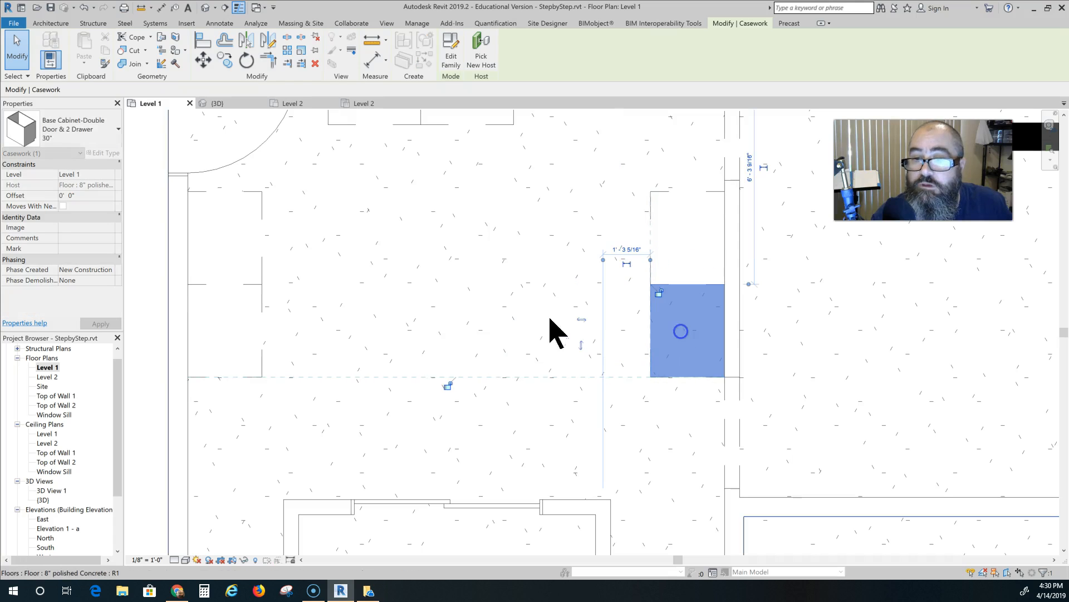
key(Escape)
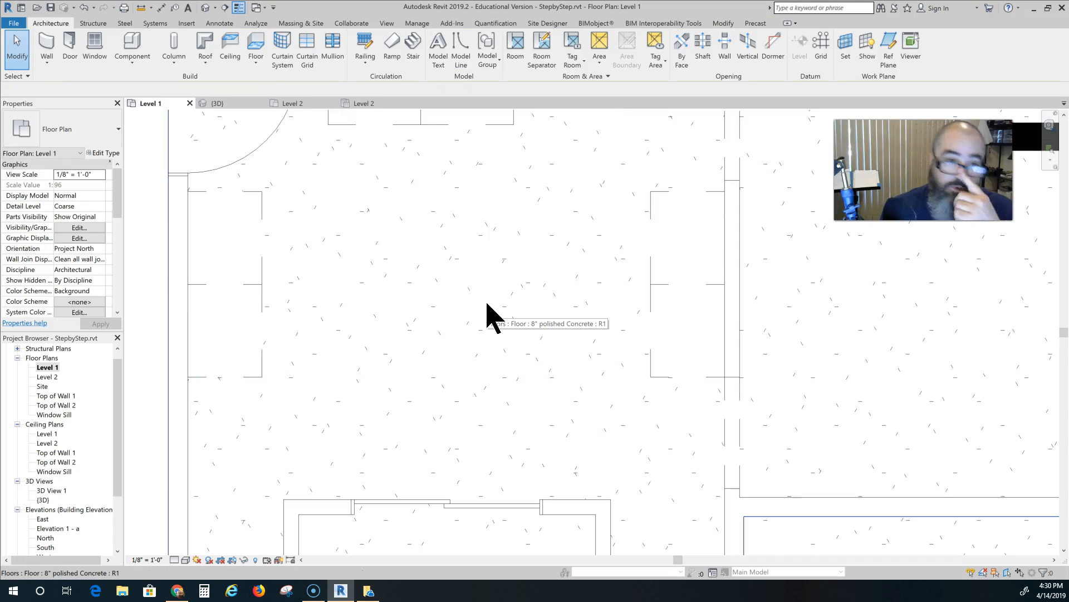
- Start placing another component and open the Counter Tops folder of the Casework library to load a family
scroll(489, 306, down, 2)
mouse_move(489, 311)
middle_down()
mouse_move(518, 351)
mouse_move(570, 351)
mouse_move(552, 332)
middle_up()
scroll(544, 292, up, 2)
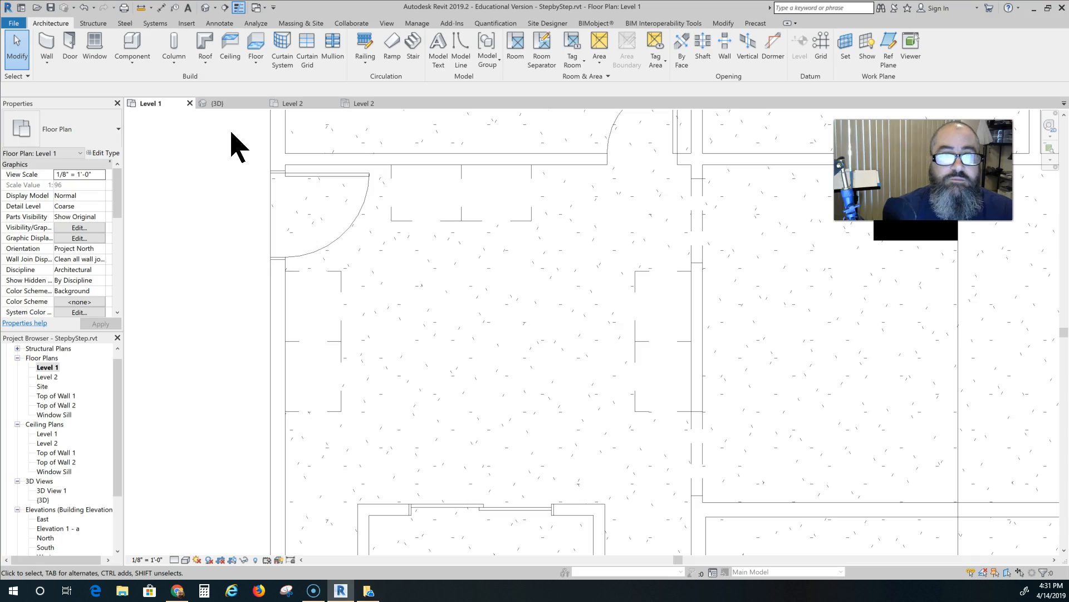
click(133, 56)
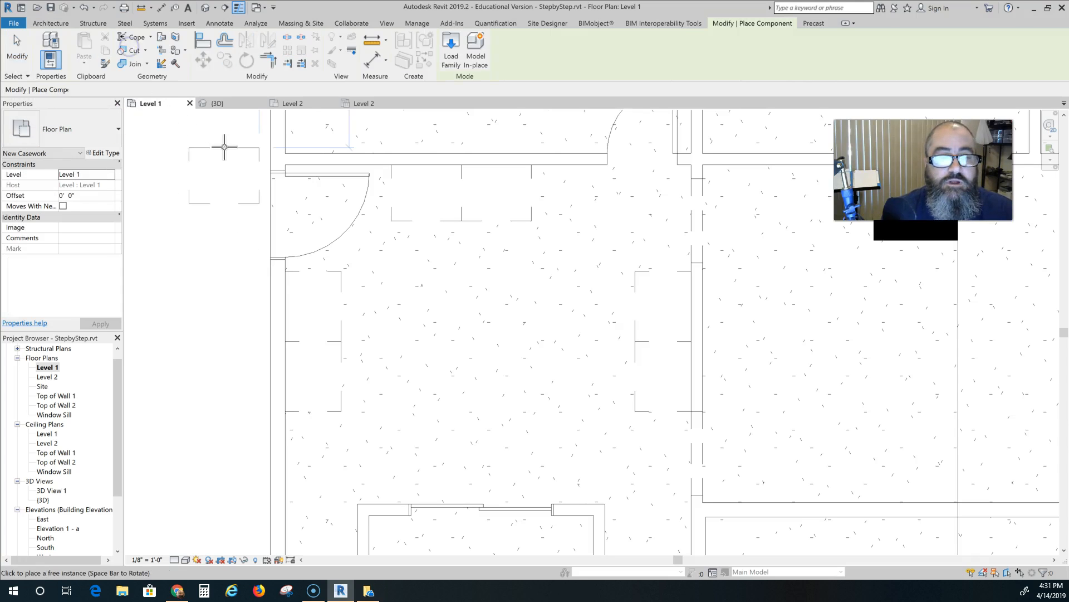
click(451, 50)
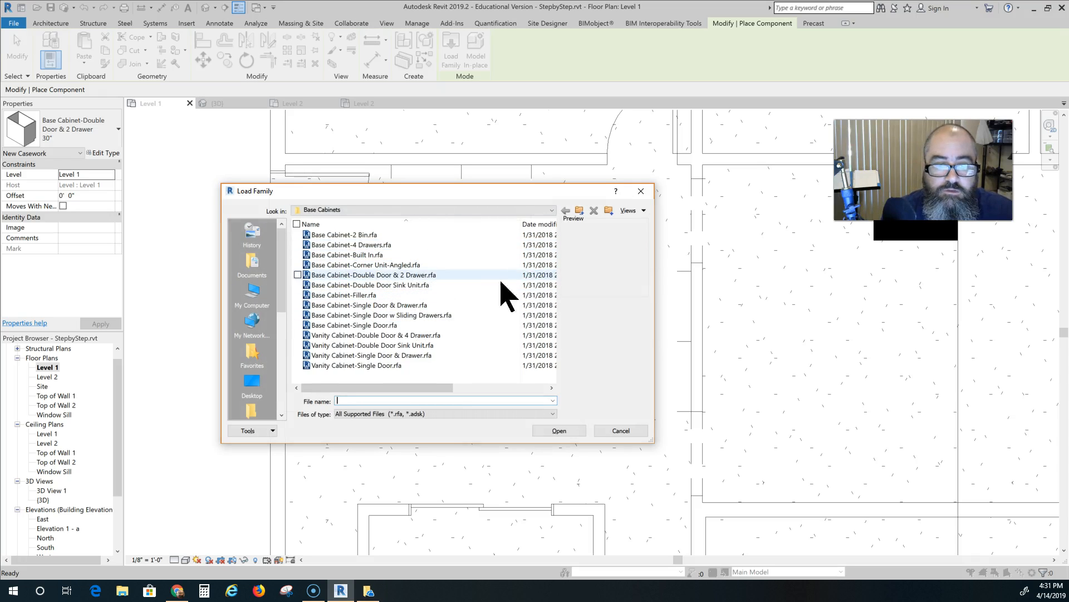
click(579, 211)
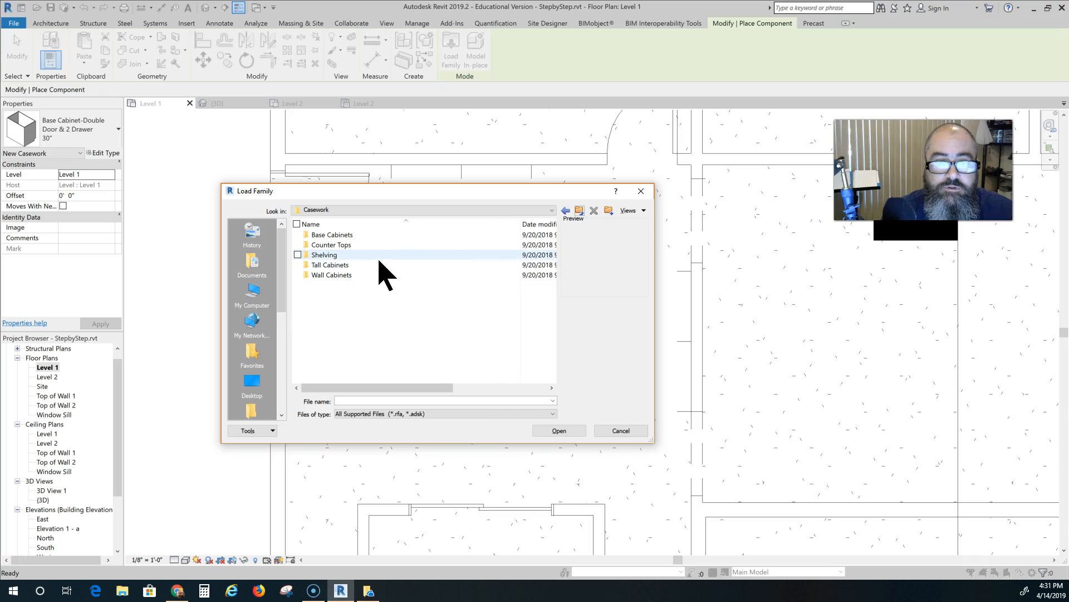
double_click(323, 246)
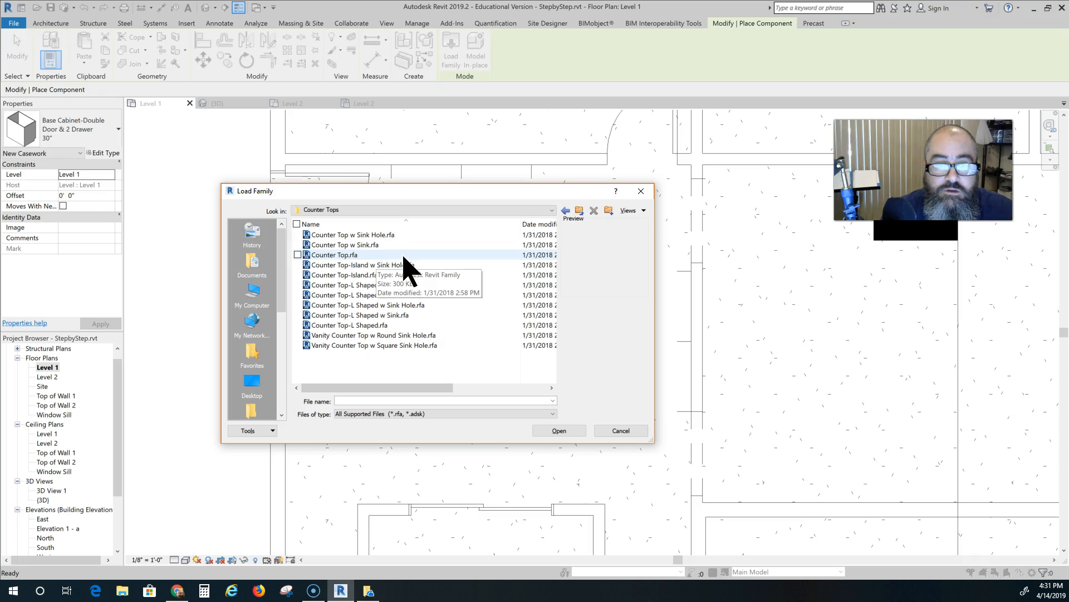
- Examine the previews of the straight, island, L-shaped and vanity families in the Counter Tops folder
click(383, 235)
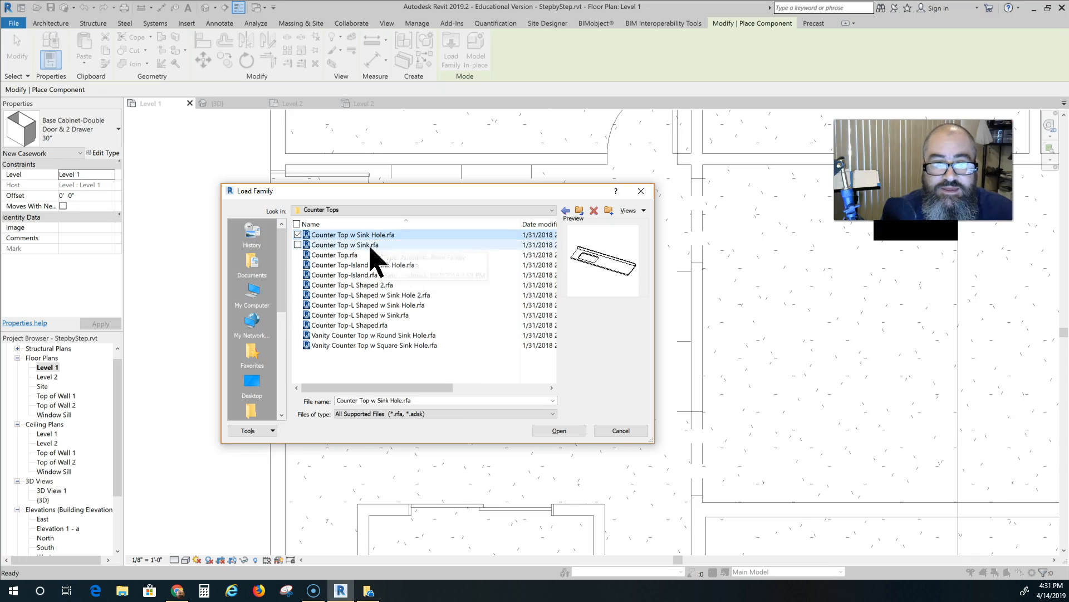
click(370, 245)
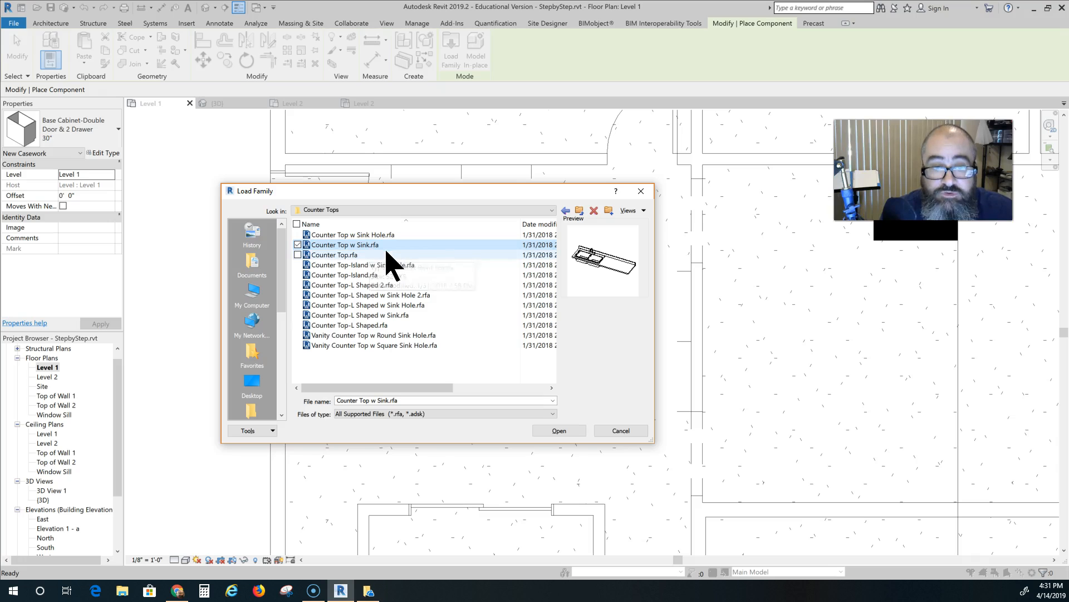
click(352, 255)
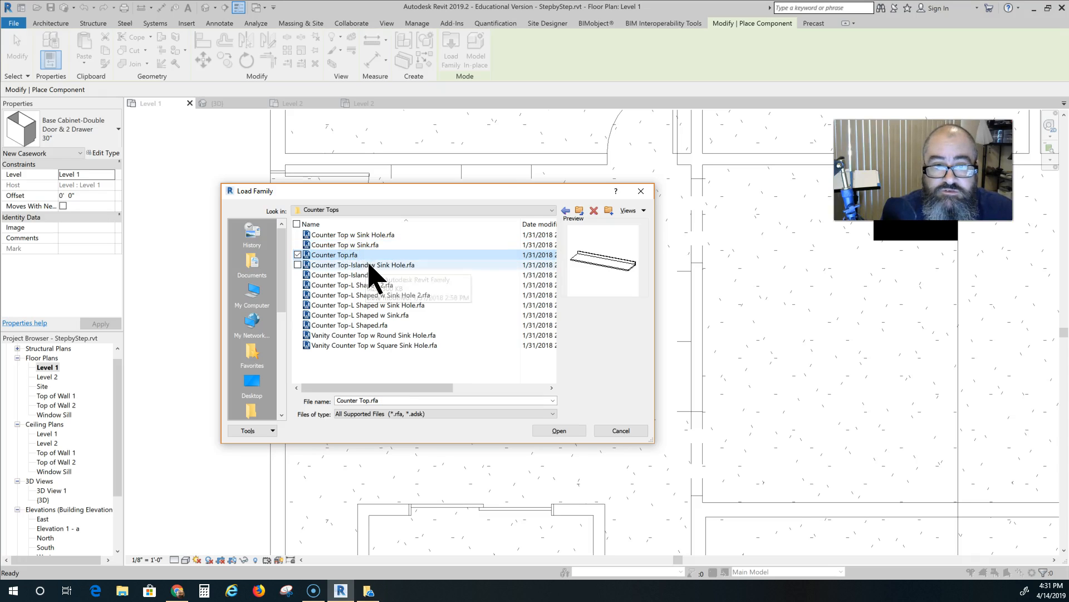
click(369, 265)
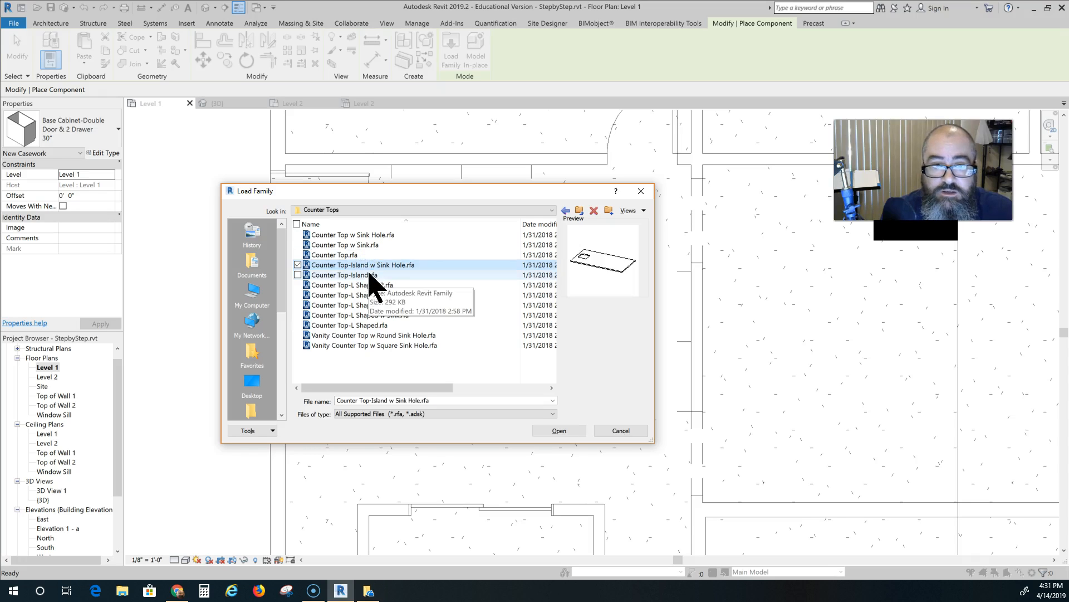
click(370, 274)
click(369, 285)
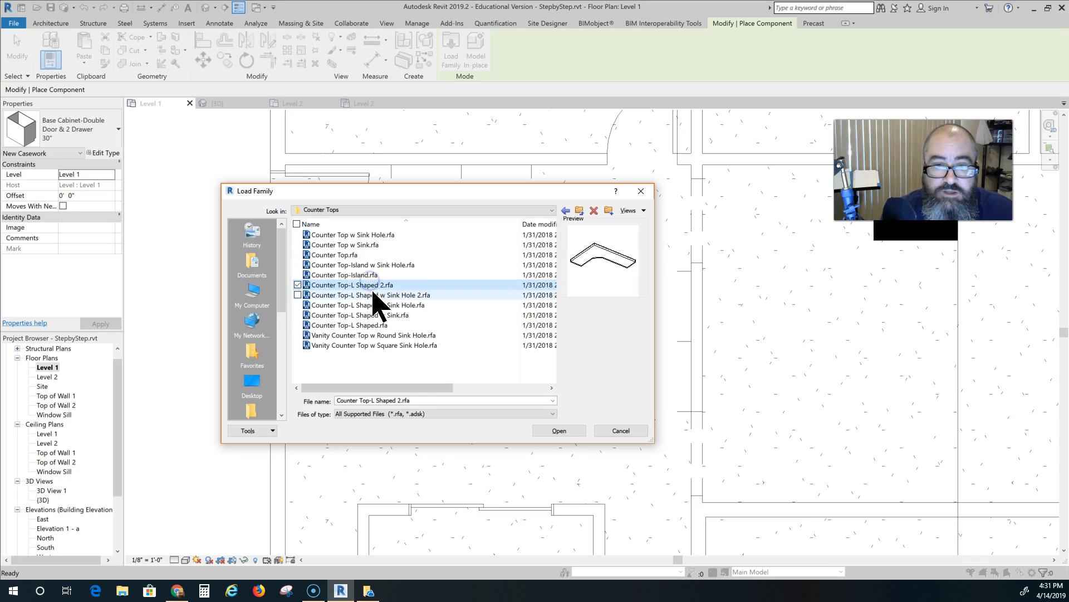
click(372, 294)
click(376, 305)
click(376, 315)
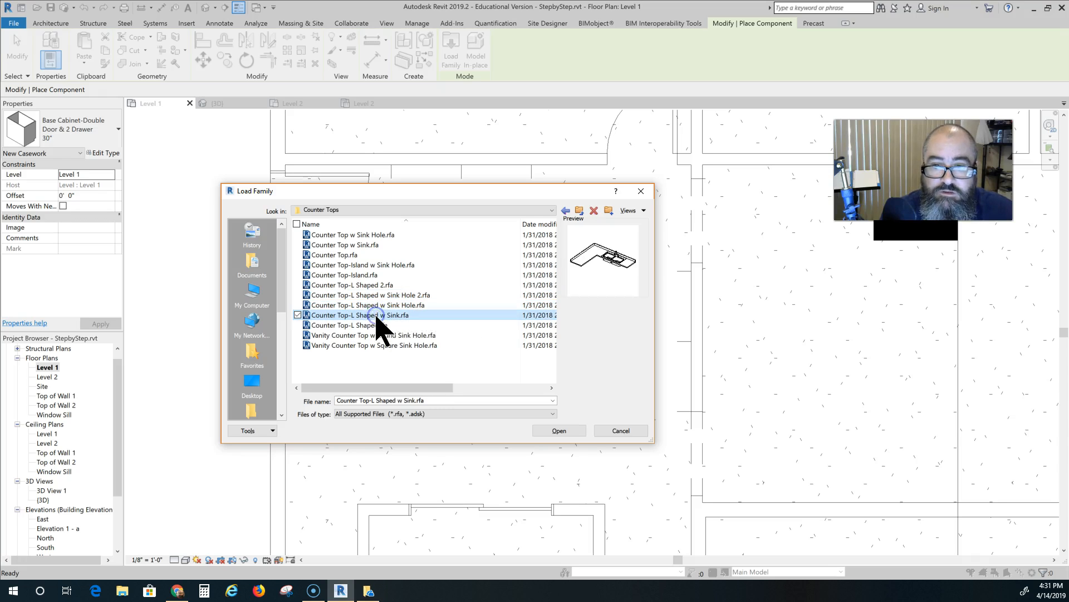
click(376, 323)
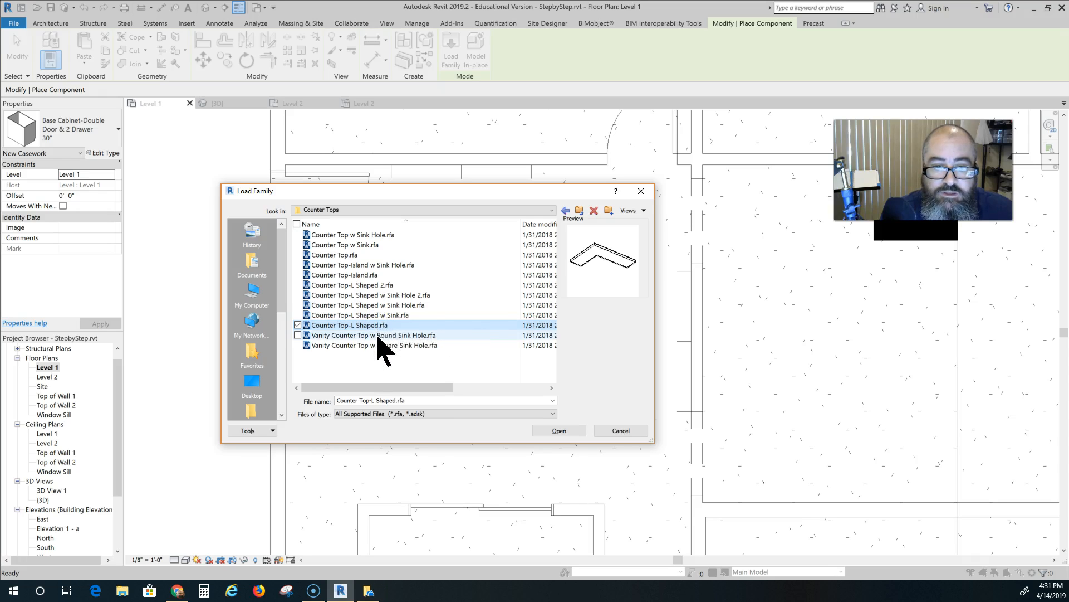
click(377, 335)
click(371, 345)
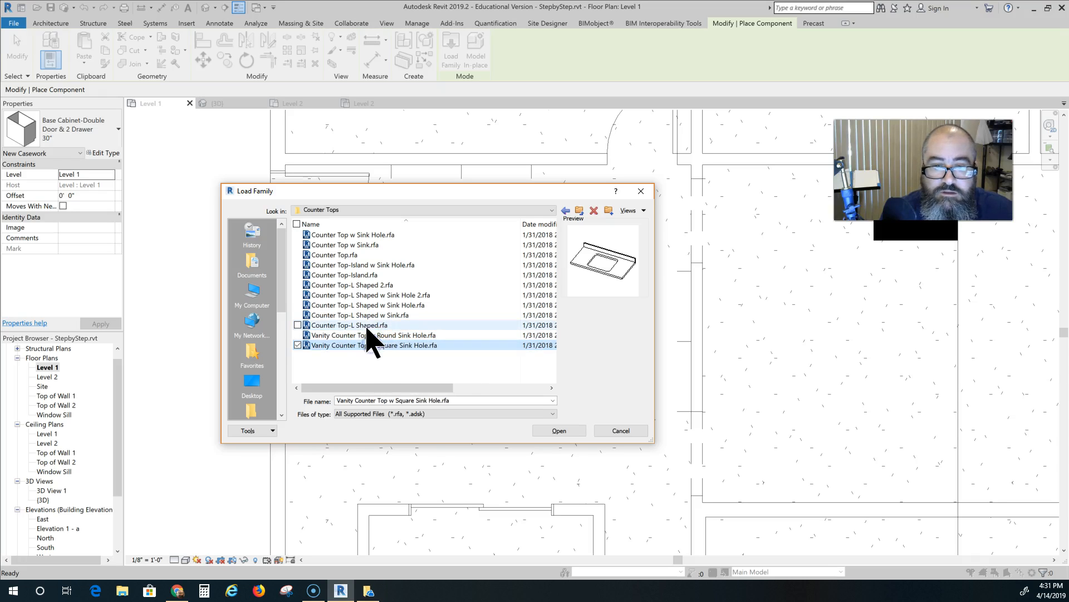
click(366, 324)
click(368, 304)
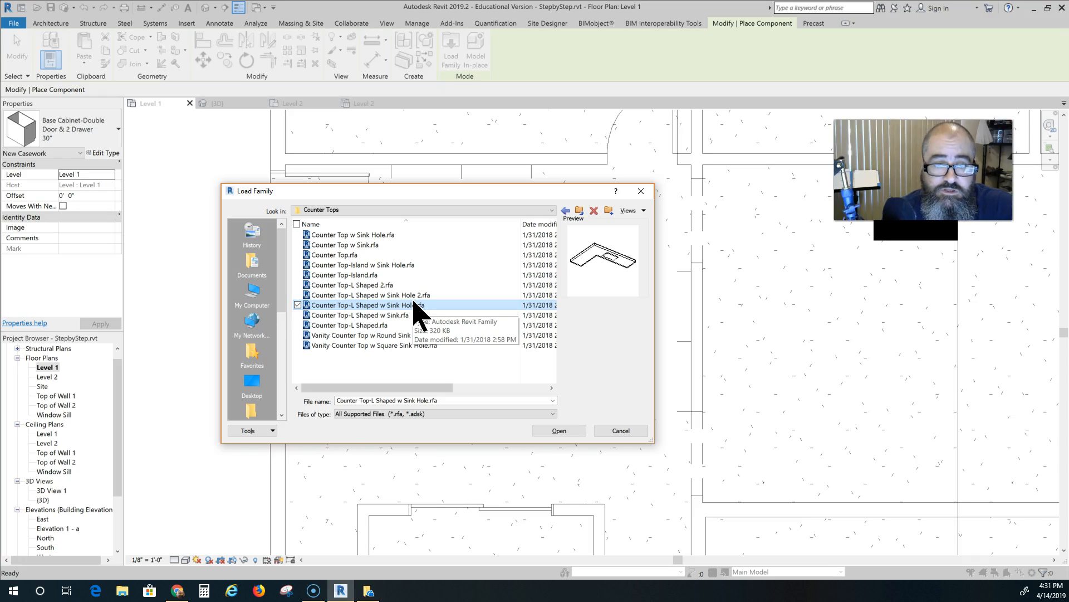
- Compare the vanity and L-shaped counter top previews again, with the list in reverse name order and the dialog clear of the west-wall cabinets
click(376, 225)
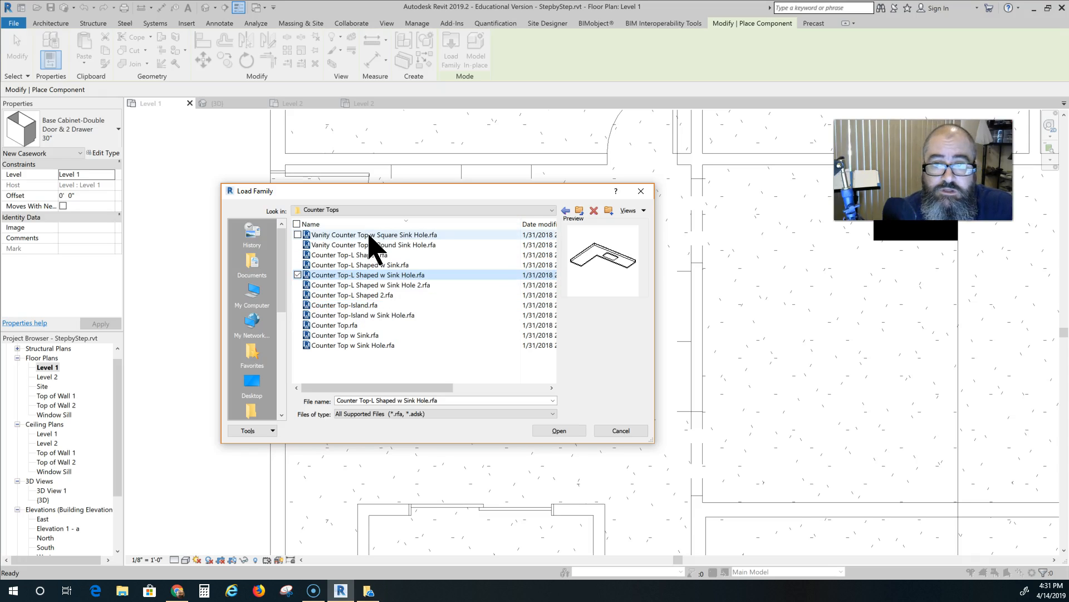
click(369, 235)
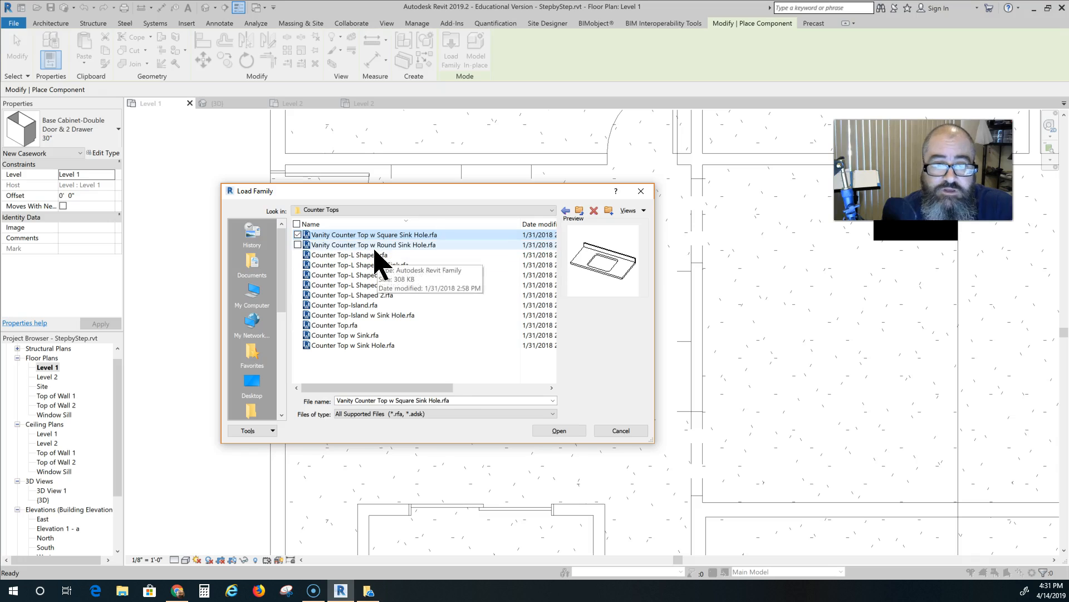
click(374, 245)
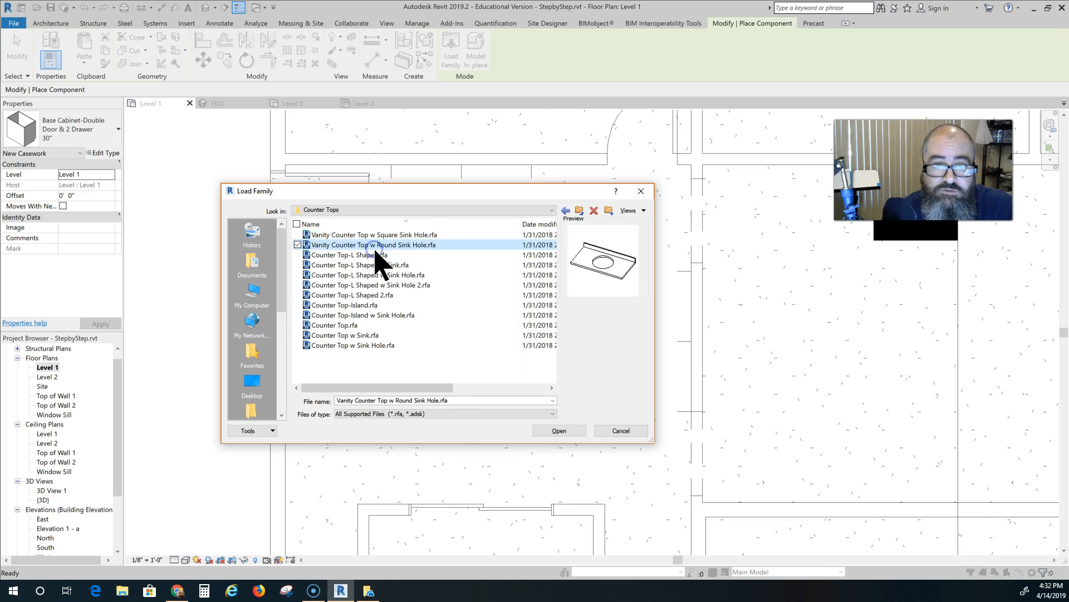
click(580, 211)
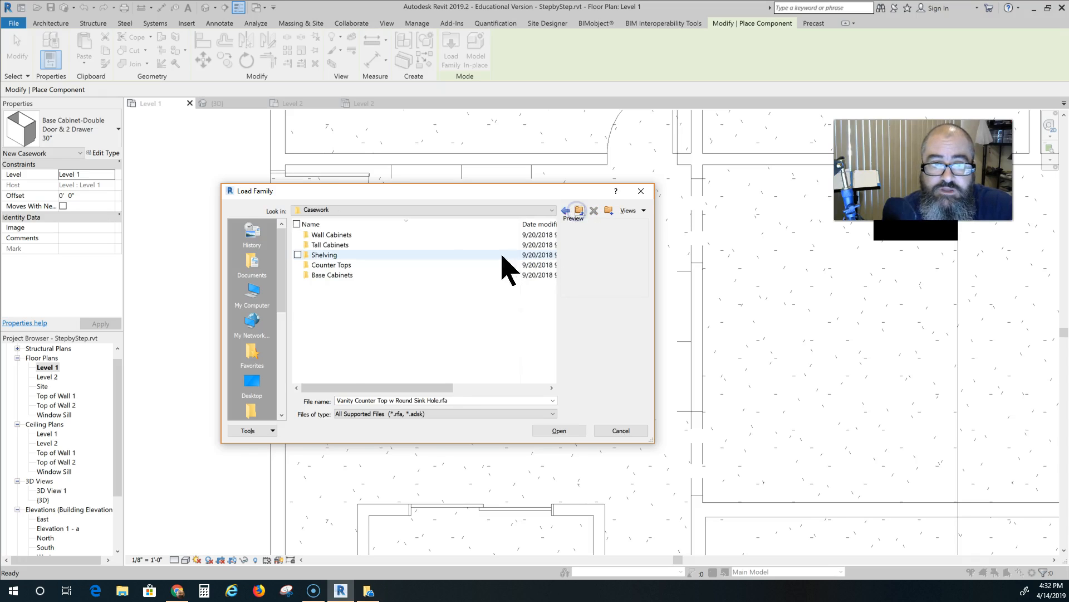
double_click(335, 265)
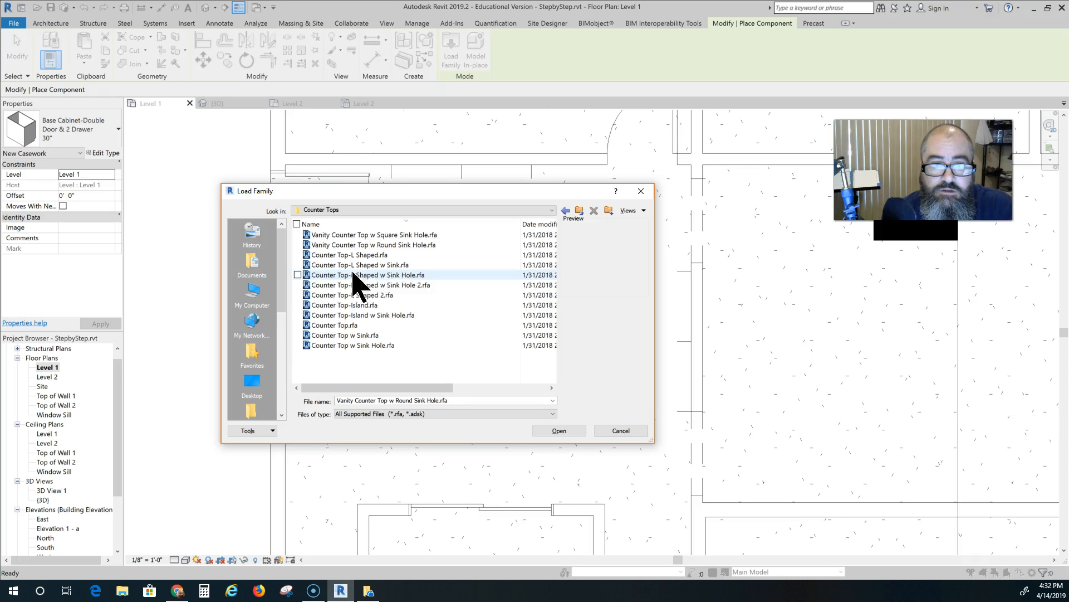
click(384, 265)
drag(418, 191, 699, 188)
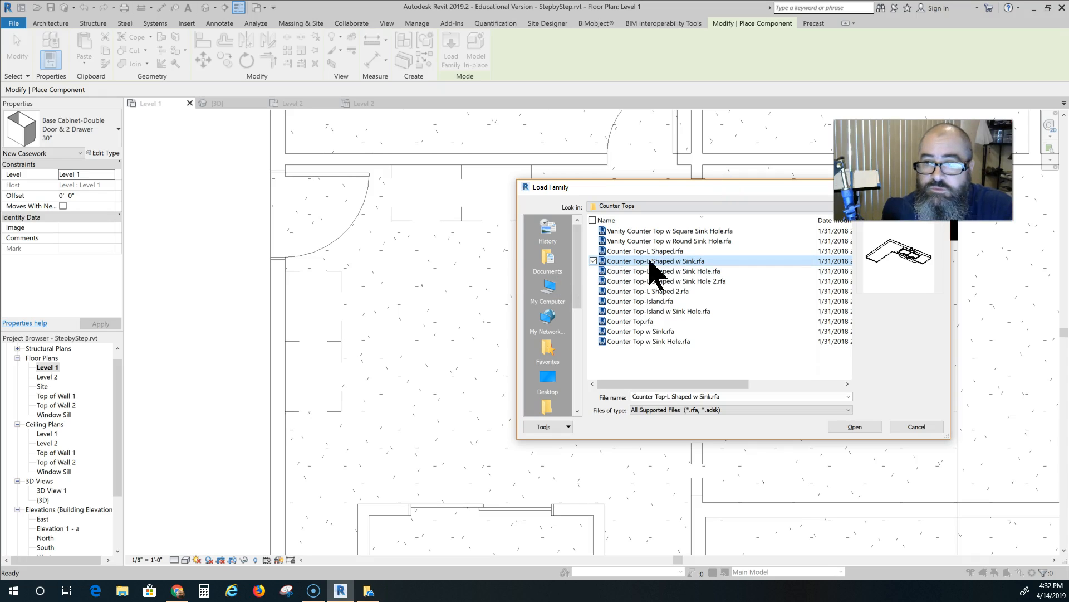
drag(670, 187, 577, 185)
click(568, 251)
click(567, 241)
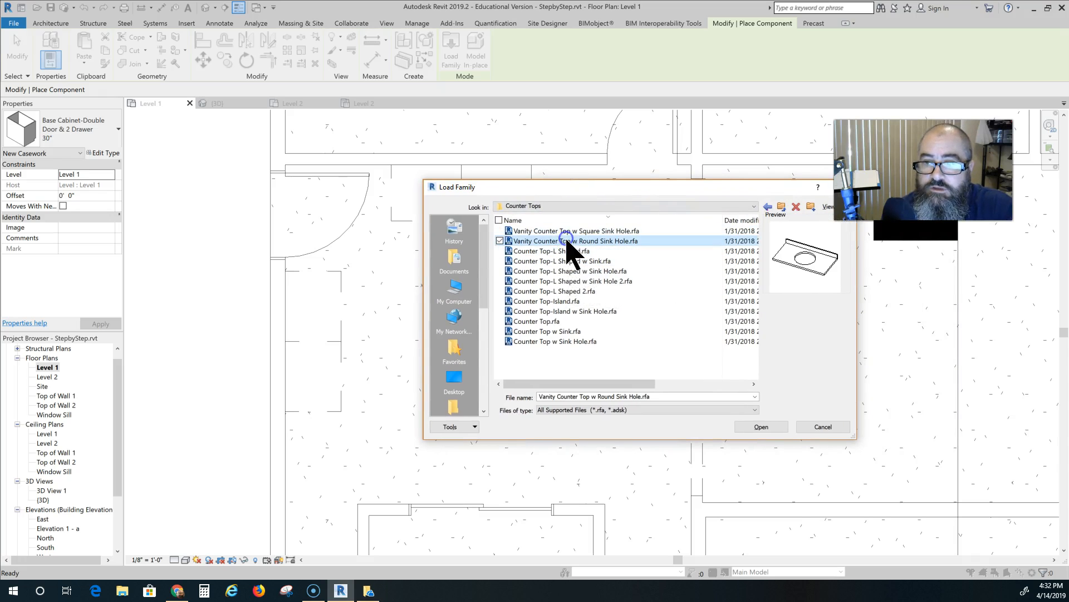
click(568, 231)
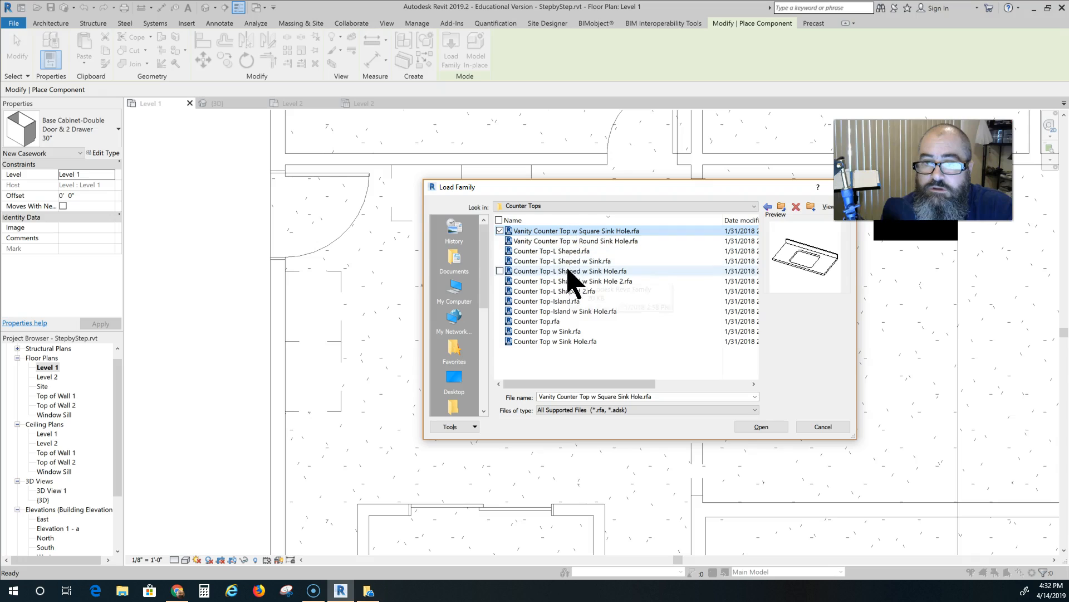
click(782, 208)
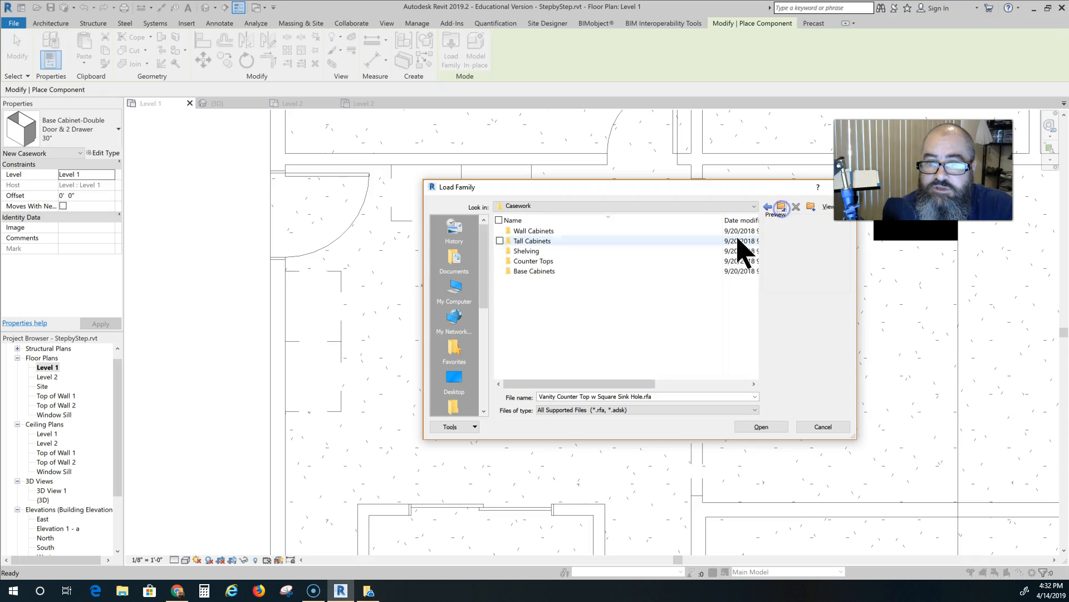
double_click(544, 265)
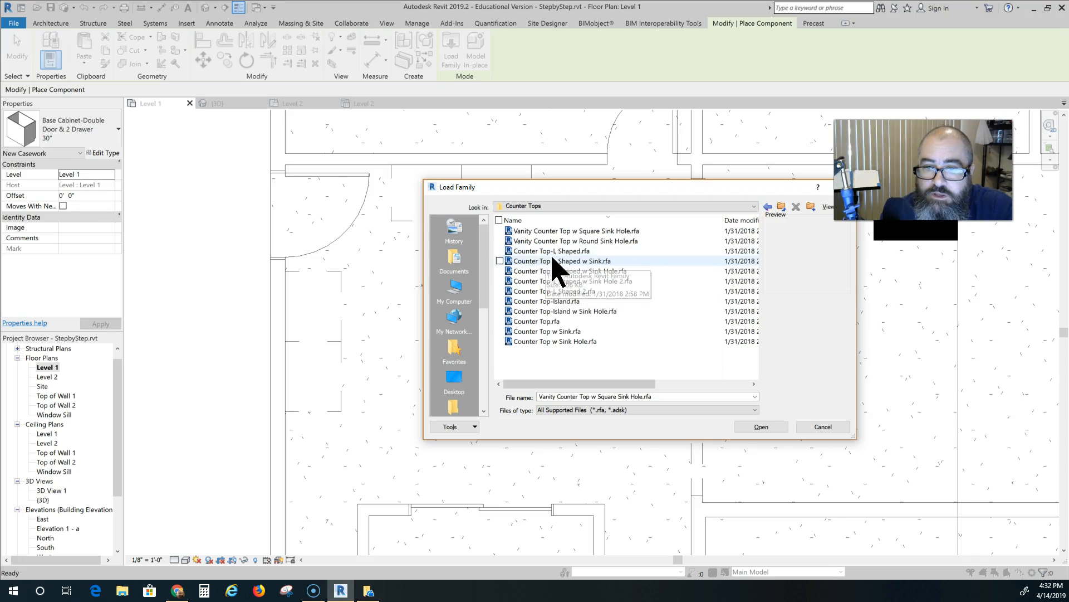
- Check the island and straight counter top previews and load the Counter Top w Sink family
click(563, 310)
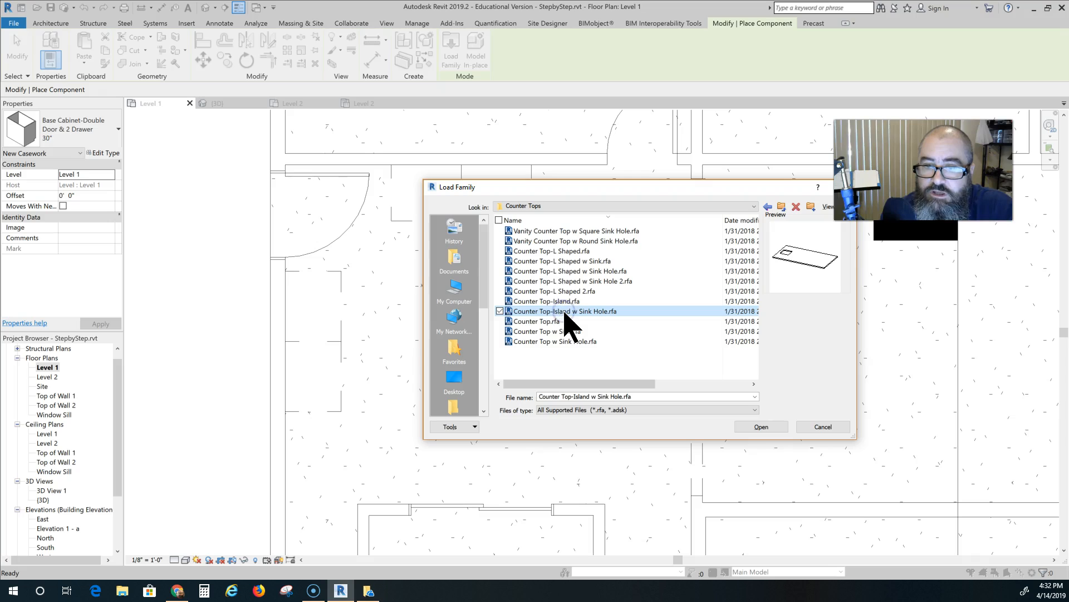
click(563, 321)
click(560, 331)
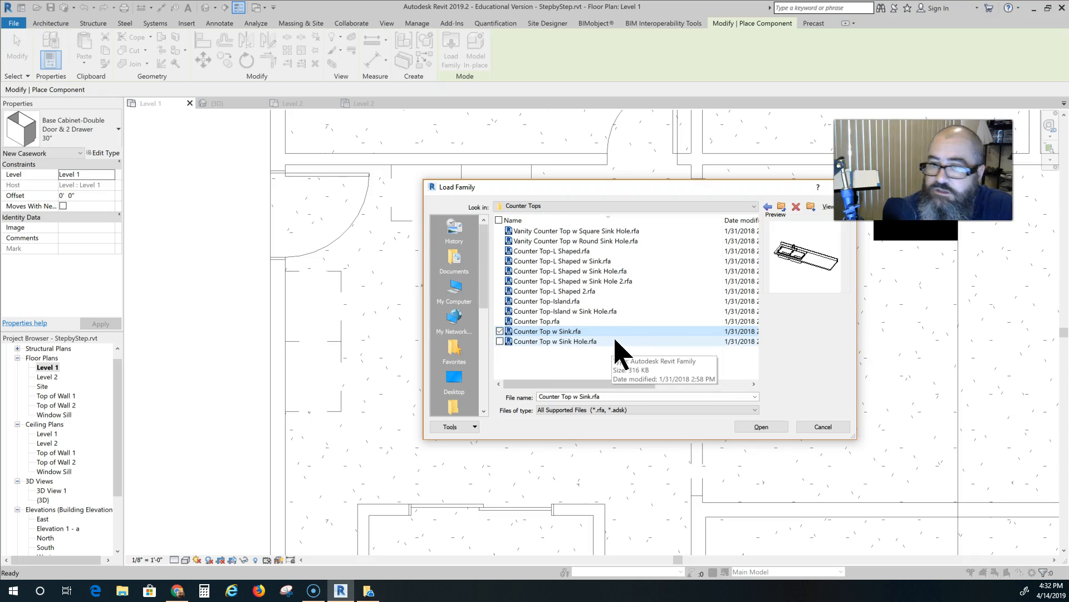
click(758, 426)
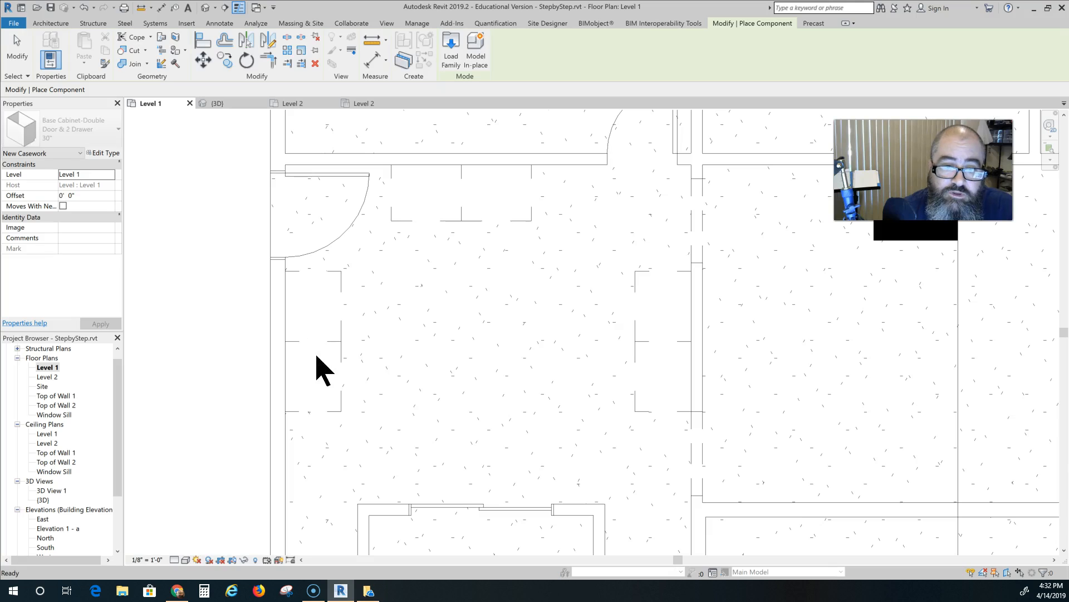
- Place a rotated 24" Depth Counter Top w Sink along the west wall, starting at the lower corner of the sink base cabinet
key(space)
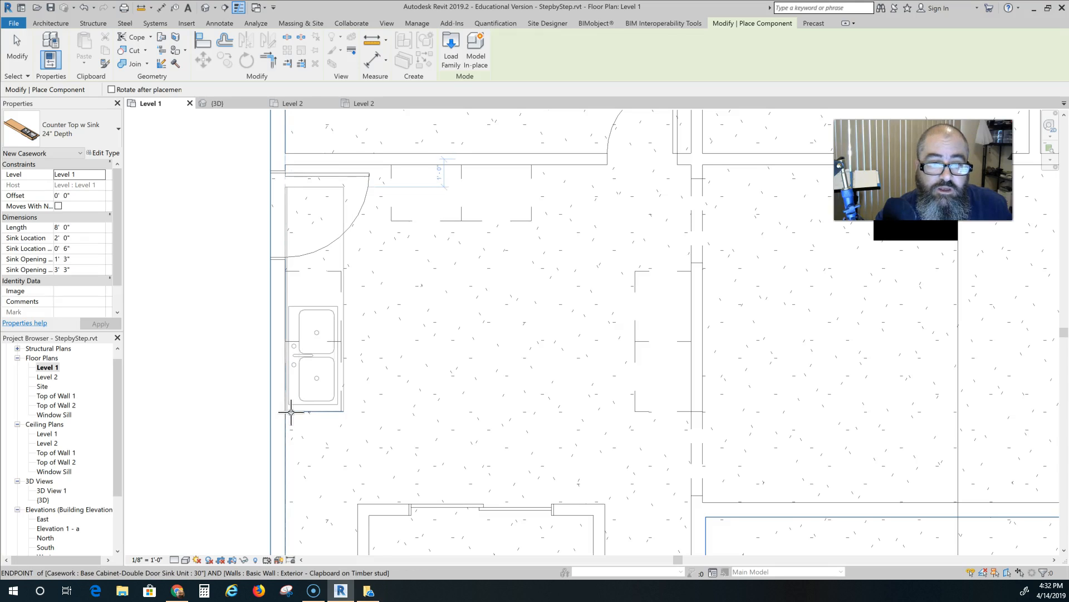
click(290, 412)
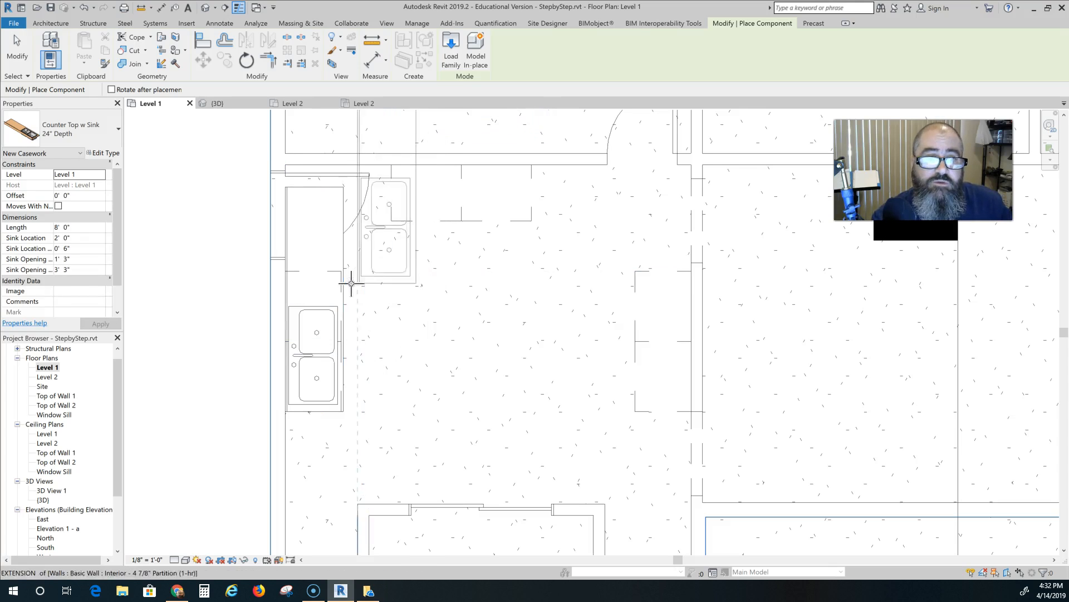
key(Escape)
key(Escape)
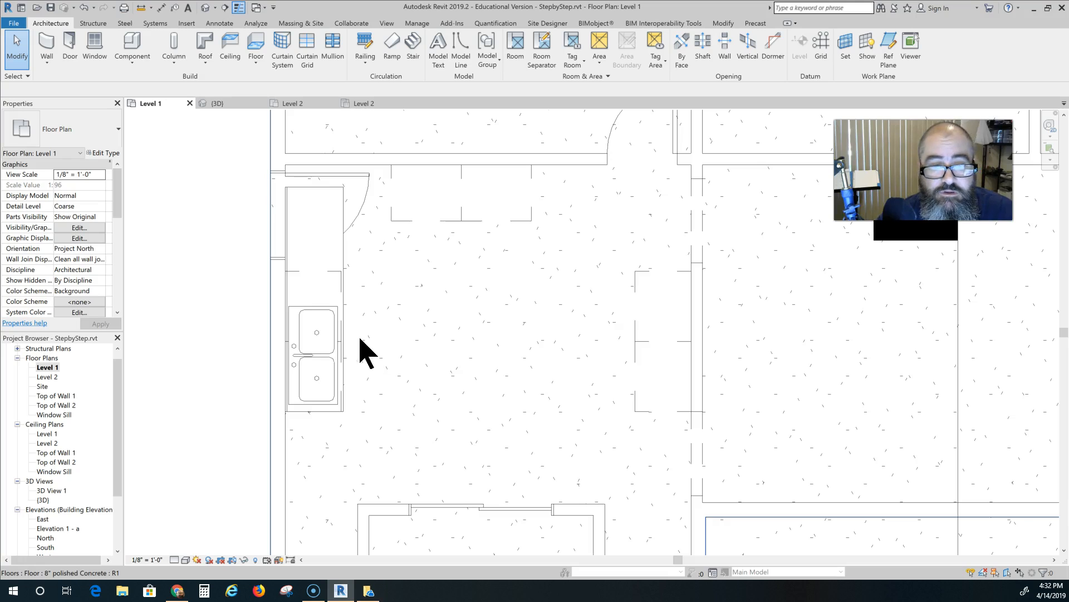
- Shorten the west-wall counter top to 5' 0" so its upper end aligns with the edge of the upper base cabinet
click(320, 185)
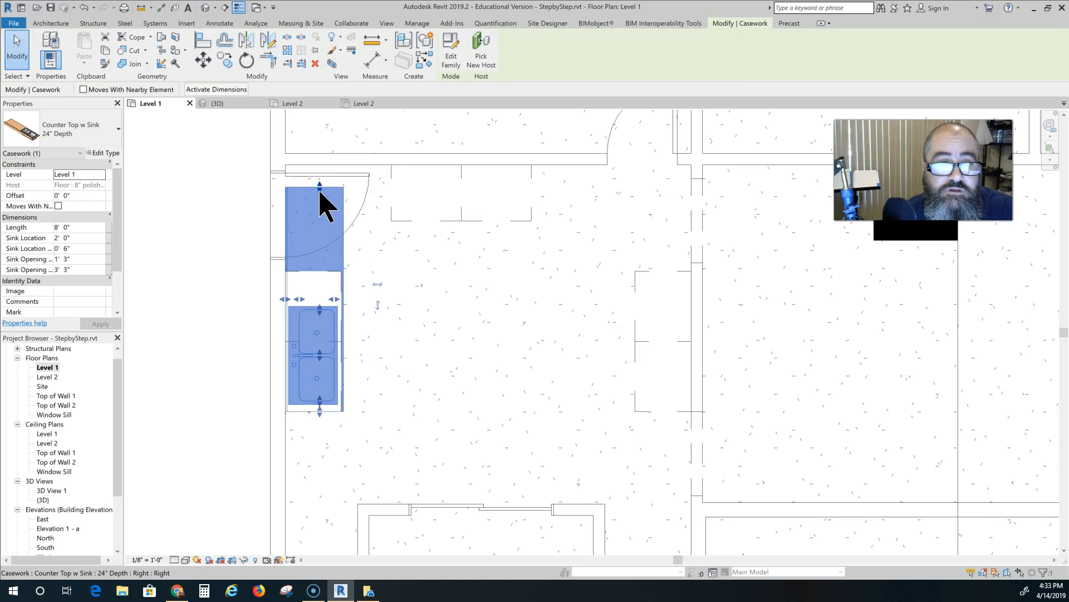
drag(317, 229, 311, 265)
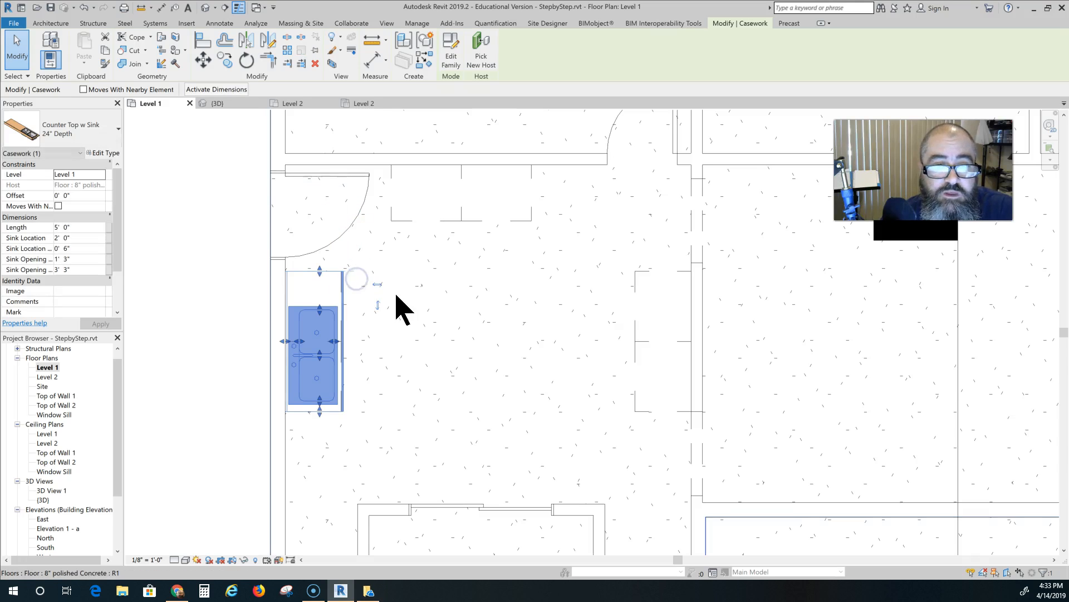
scroll(355, 306, up, 2)
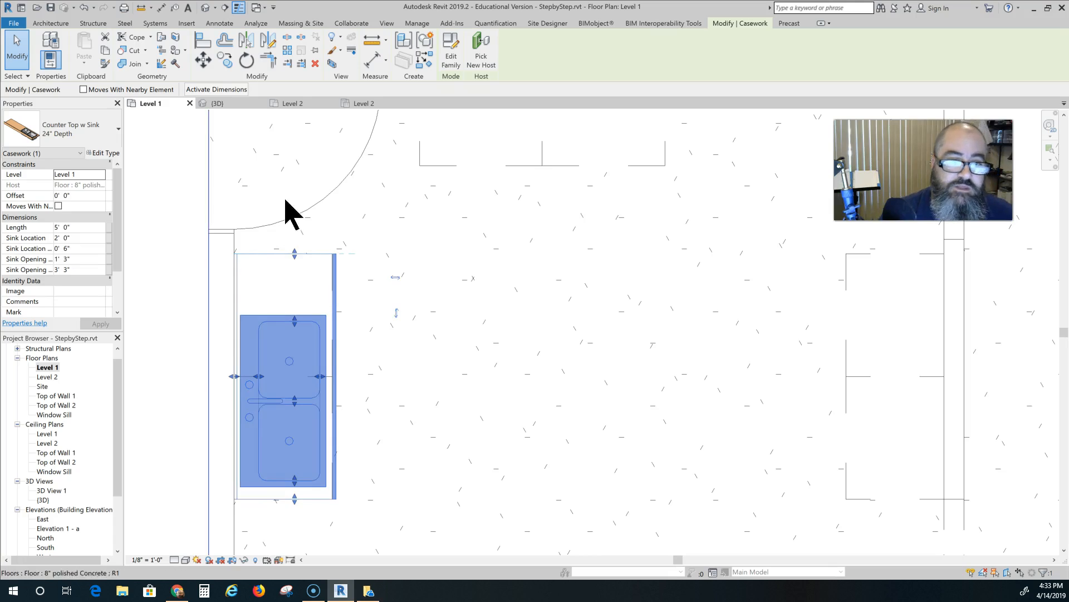
scroll(311, 257, up, 2)
mouse_move(276, 249)
mouse_down()
mouse_move(279, 232)
mouse_move(278, 249)
mouse_up()
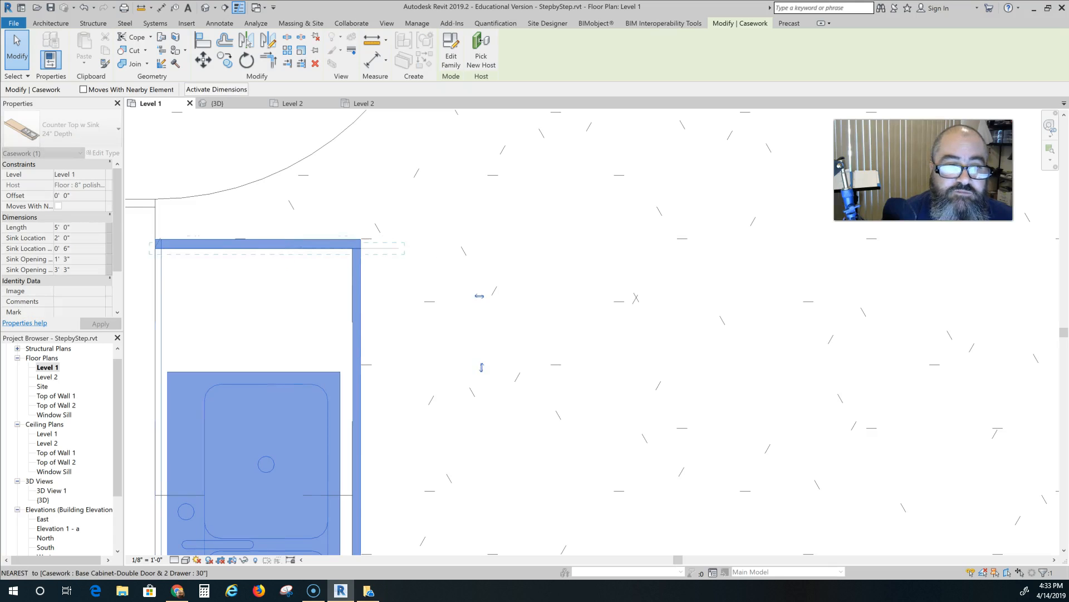
scroll(391, 292, down, 2)
middle_drag(418, 339, 416, 274)
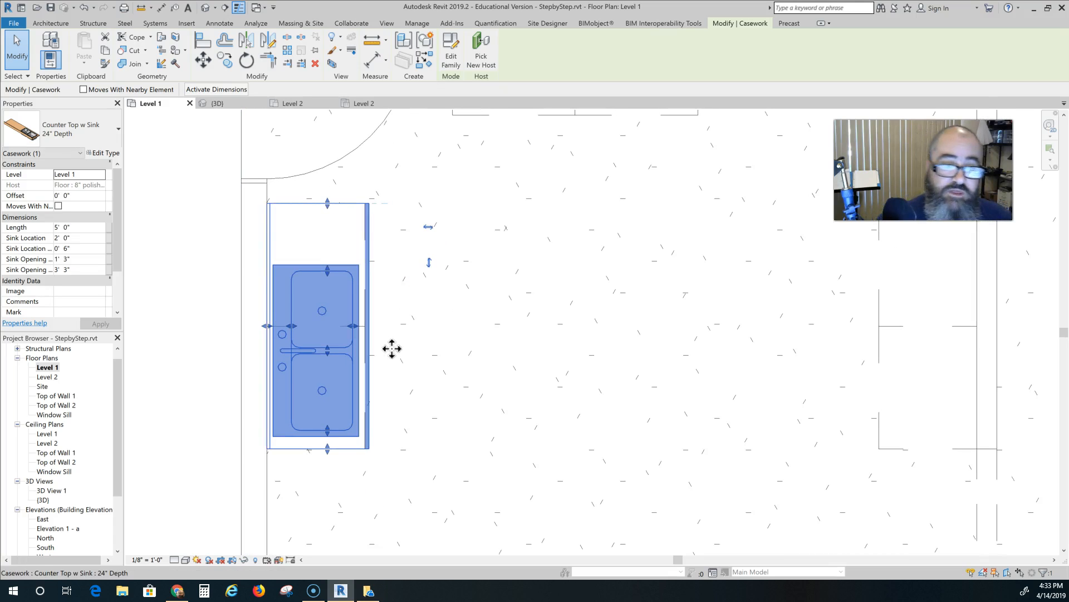
scroll(413, 362, up, 2)
scroll(414, 359, down, 4)
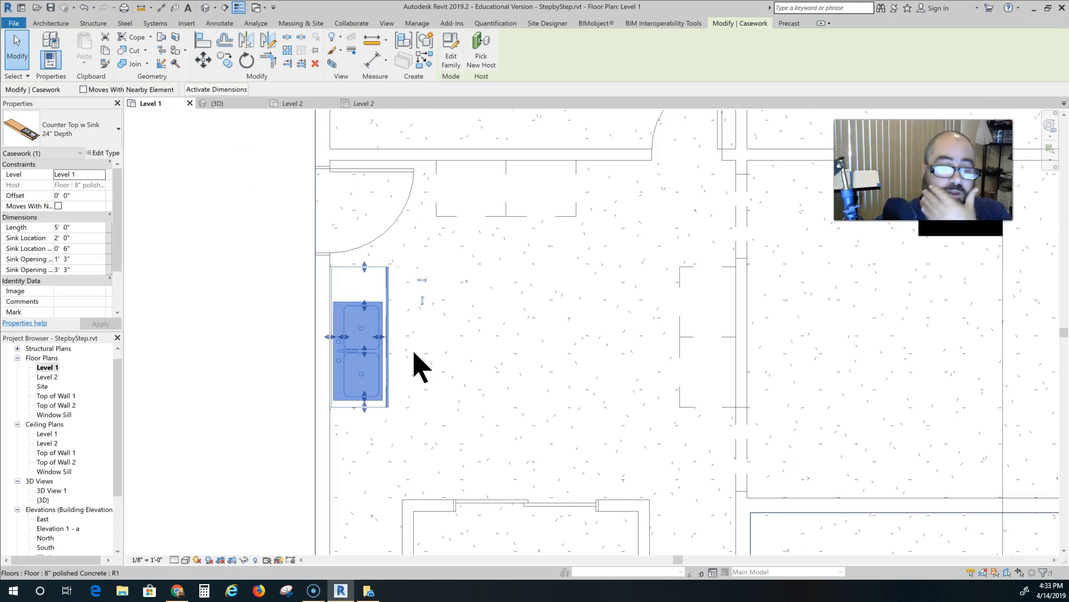
scroll(424, 355, down, 2)
middle_drag(461, 358, 409, 356)
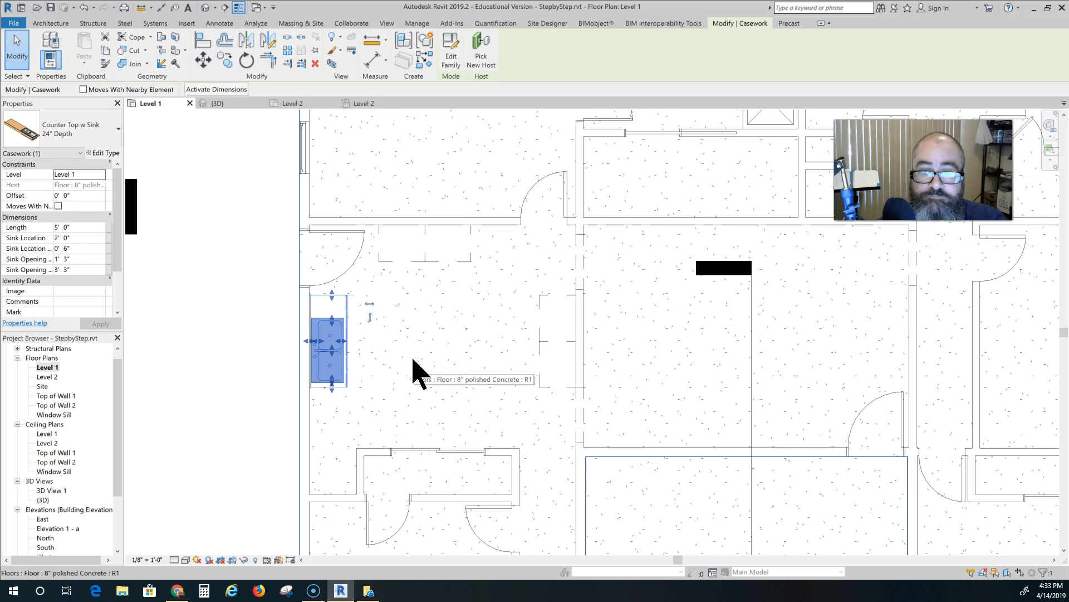
scroll(413, 367, down, 2)
middle_drag(423, 357, 384, 357)
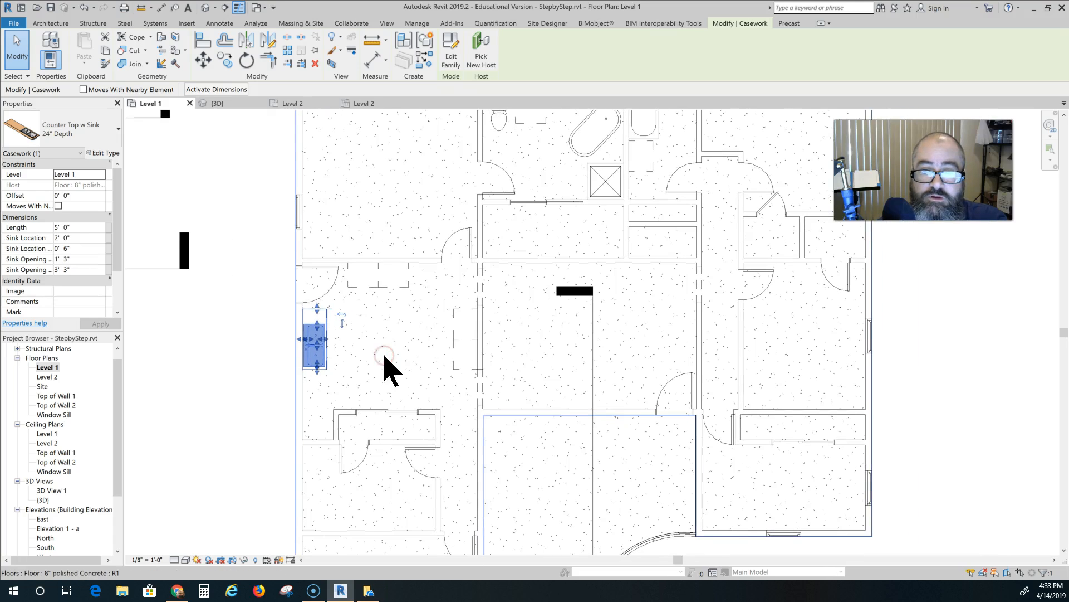